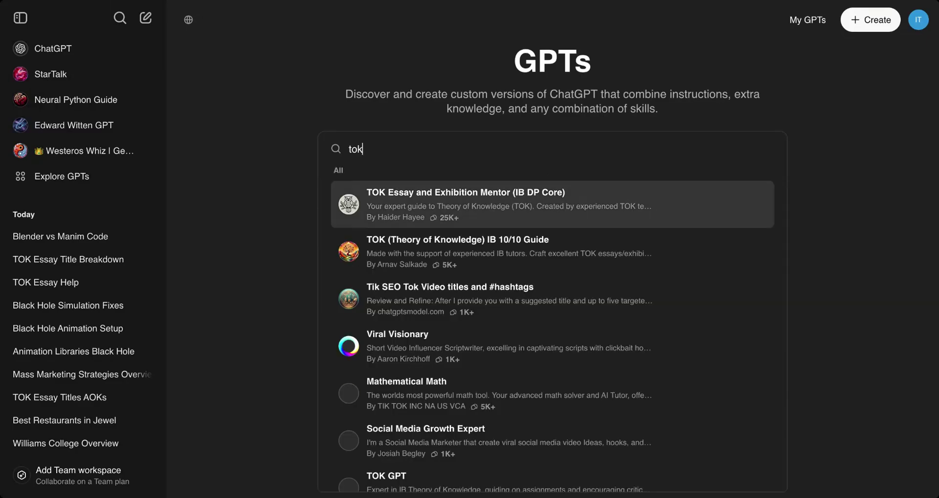
Step: Open the TOK IB 10/10 Guide's details from the search results and start a chat with it
{"action": "left_click", "coordinate": [481, 202]}
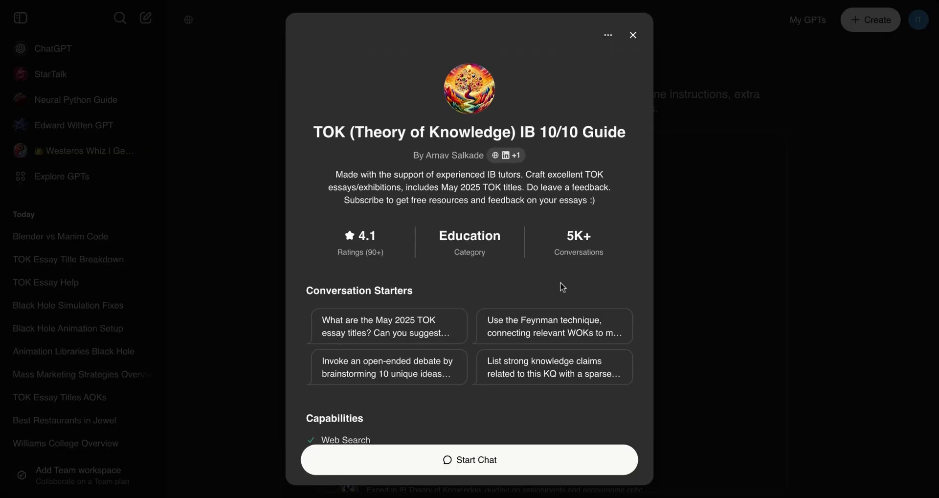
{"action": "scroll", "coordinate": [562, 283], "scroll_direction": "down", "scroll_amount": 1}
{"action": "scroll", "coordinate": [537, 156], "scroll_direction": "down", "scroll_amount": 2}
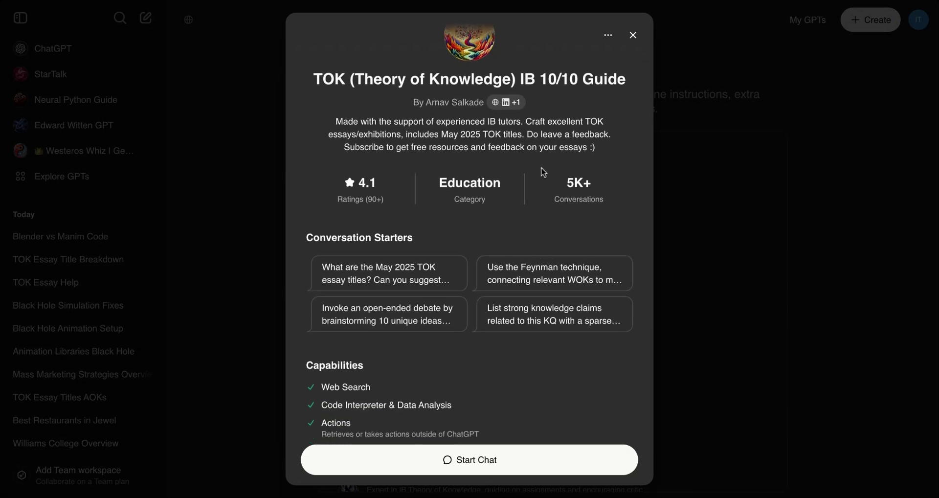
{"action": "scroll", "coordinate": [526, 230], "scroll_direction": "down", "scroll_amount": 2}
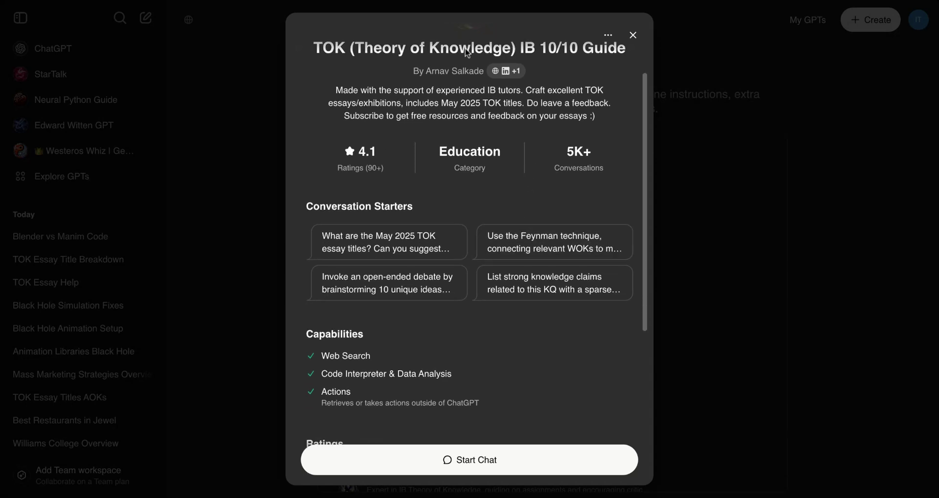
{"action": "scroll", "coordinate": [456, 153], "scroll_direction": "up", "scroll_amount": 5}
{"action": "left_click", "coordinate": [497, 318]}
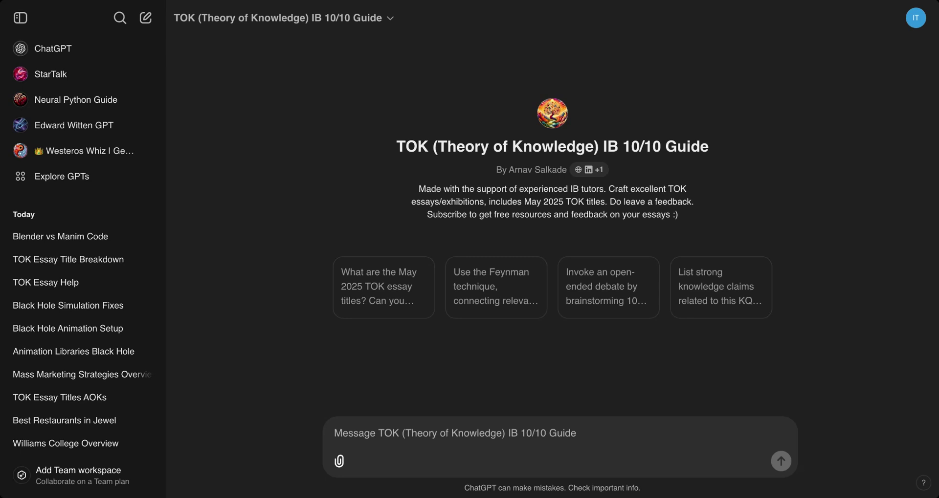
Step: Send the May 2025 essay-titles starter and read the six titles and the Title 5 framework table
{"action": "left_click", "coordinate": [394, 299]}
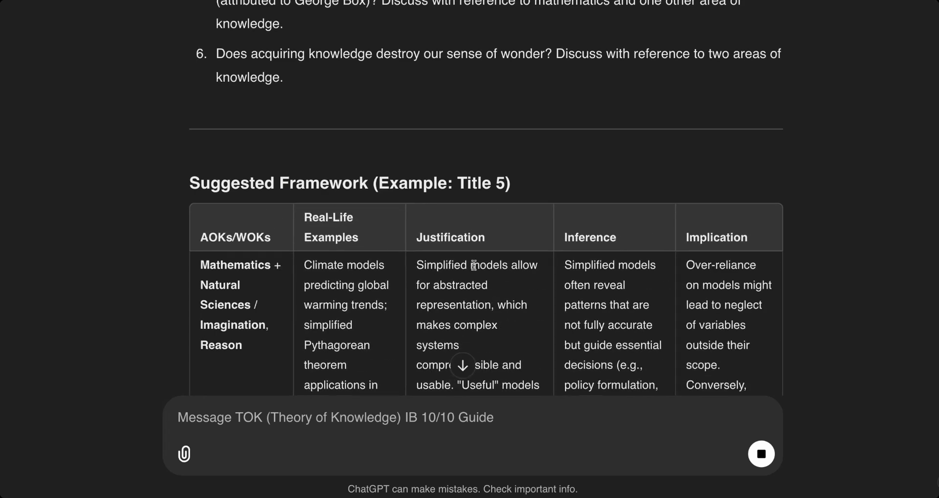
{"action": "scroll", "coordinate": [473, 264], "scroll_direction": "down", "scroll_amount": 1}
{"action": "scroll", "coordinate": [707, 291], "scroll_direction": "down", "scroll_amount": 3}
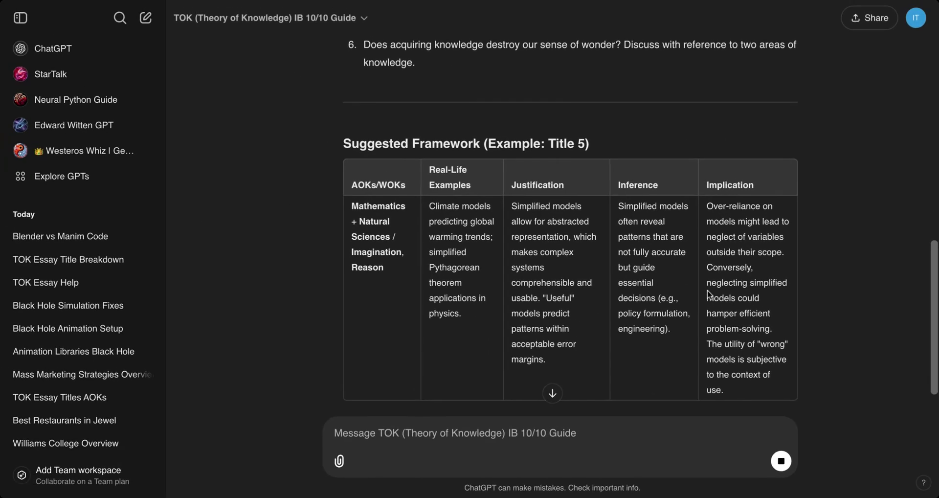
{"action": "scroll", "coordinate": [707, 293], "scroll_direction": "down", "scroll_amount": 2}
{"action": "scroll", "coordinate": [707, 293], "scroll_direction": "up", "scroll_amount": 6}
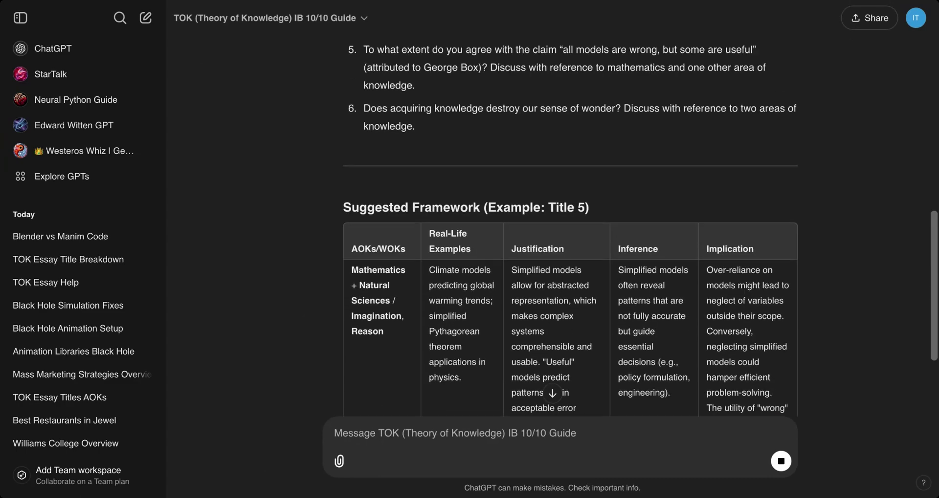
{"action": "scroll", "coordinate": [570, 244], "scroll_direction": "up", "scroll_amount": 2}
{"action": "scroll", "coordinate": [570, 244], "scroll_direction": "down", "scroll_amount": 9}
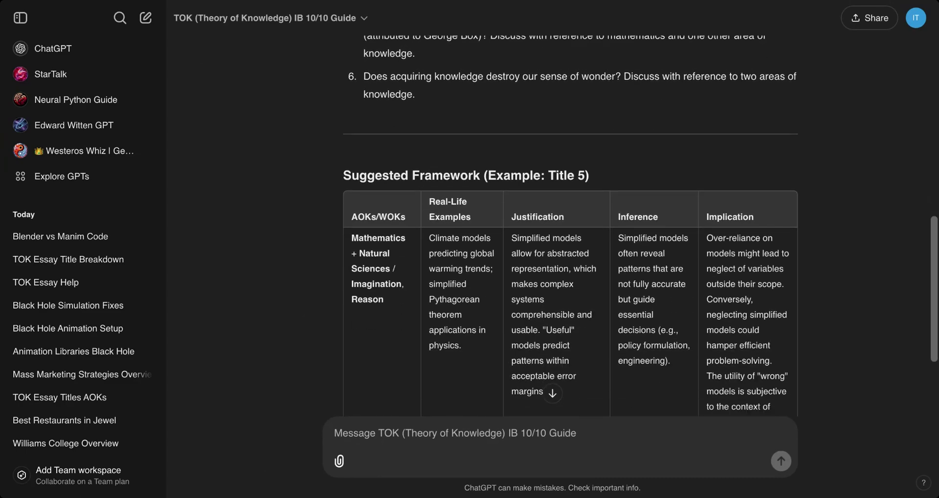
{"action": "scroll", "coordinate": [570, 225], "scroll_direction": "down", "scroll_amount": 1}
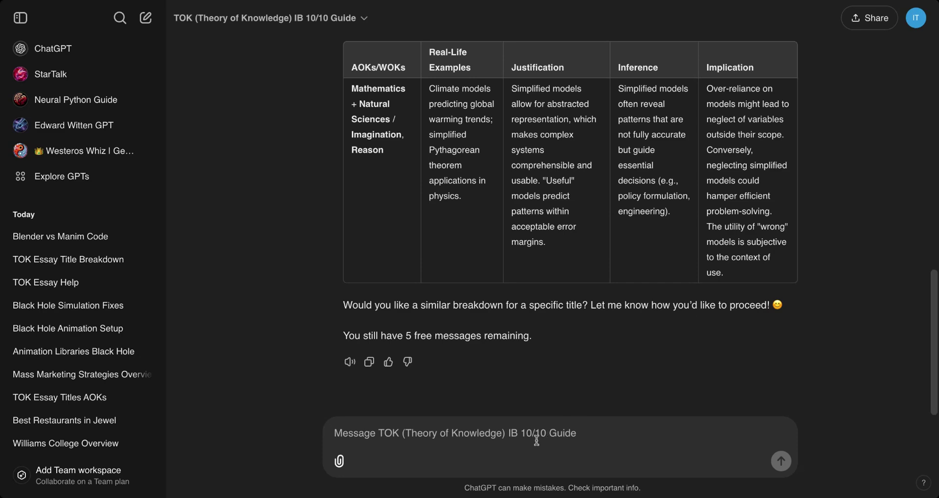
{"action": "scroll", "coordinate": [549, 395], "scroll_direction": "up", "scroll_amount": 10}
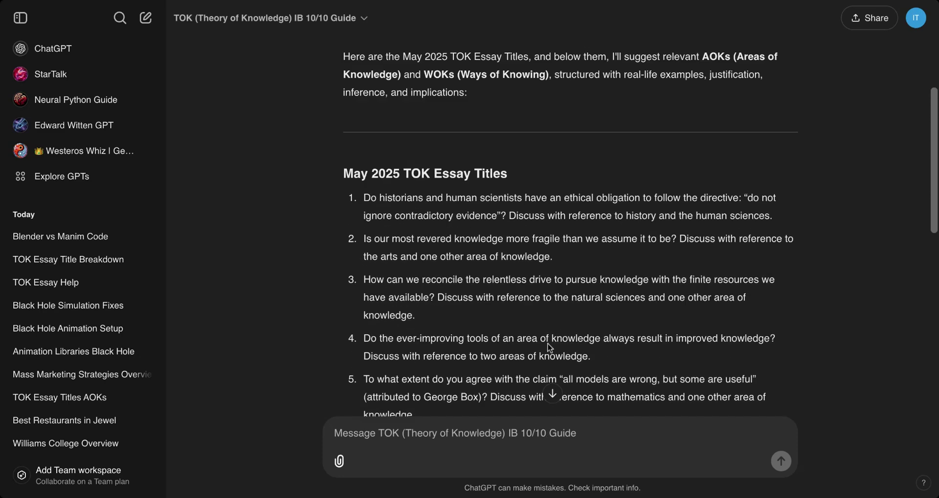
{"action": "scroll", "coordinate": [550, 347], "scroll_direction": "up", "scroll_amount": 1}
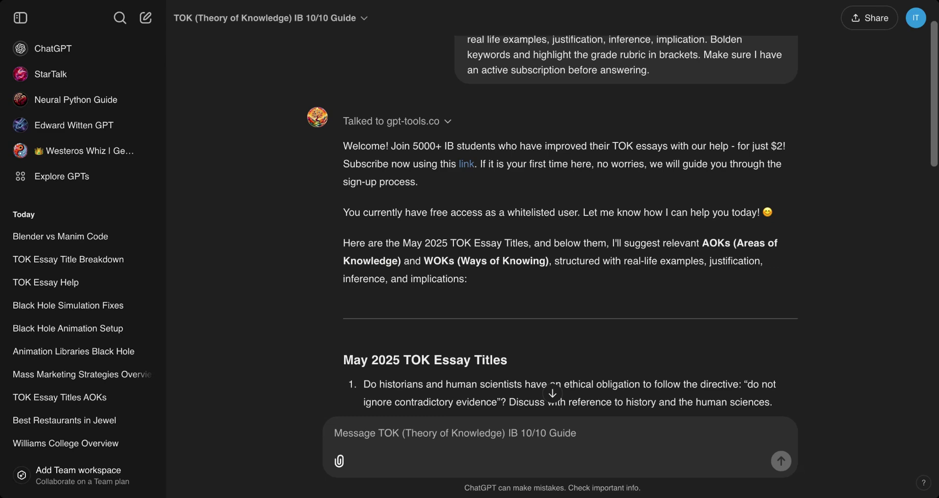
Step: Select the table's closing lines and the phrase 'improved their TOK essays' in the reply
{"action": "scroll", "coordinate": [538, 235], "scroll_direction": "down", "scroll_amount": 15}
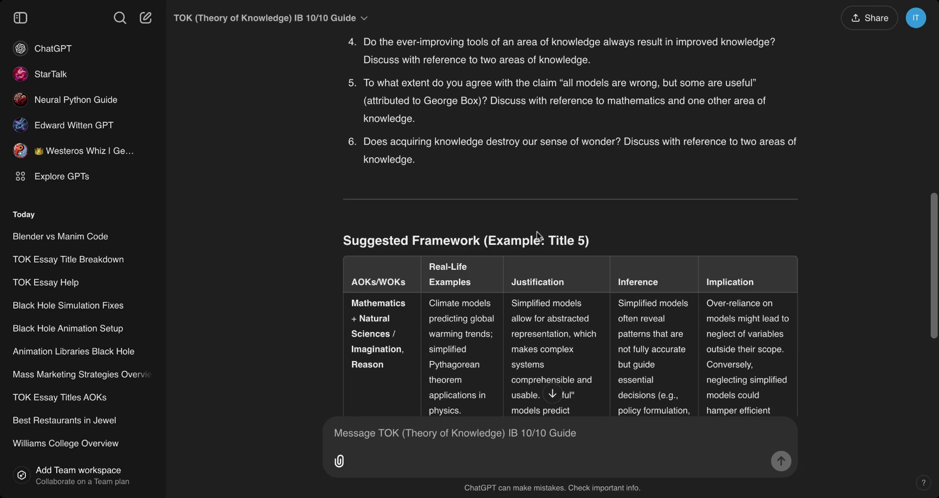
{"action": "left_click_drag", "start_coordinate": [508, 334], "coordinate": [335, 334]}
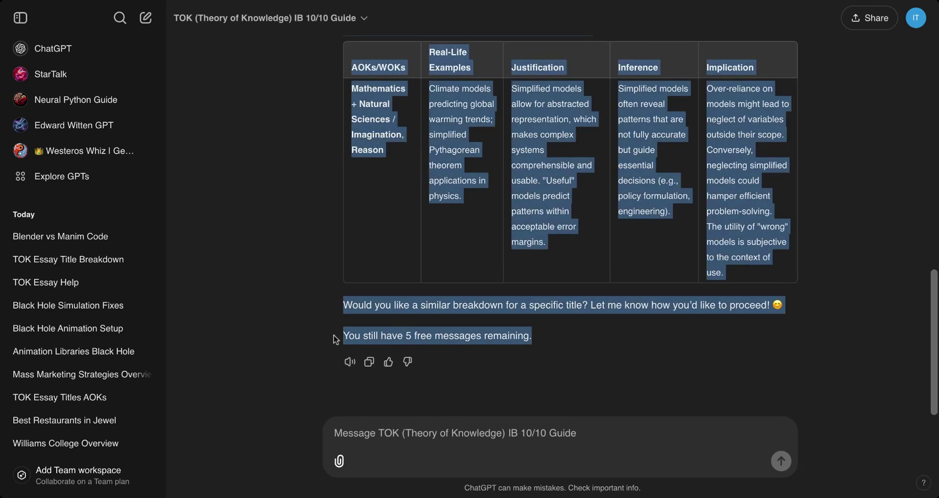
{"action": "left_click", "coordinate": [386, 335]}
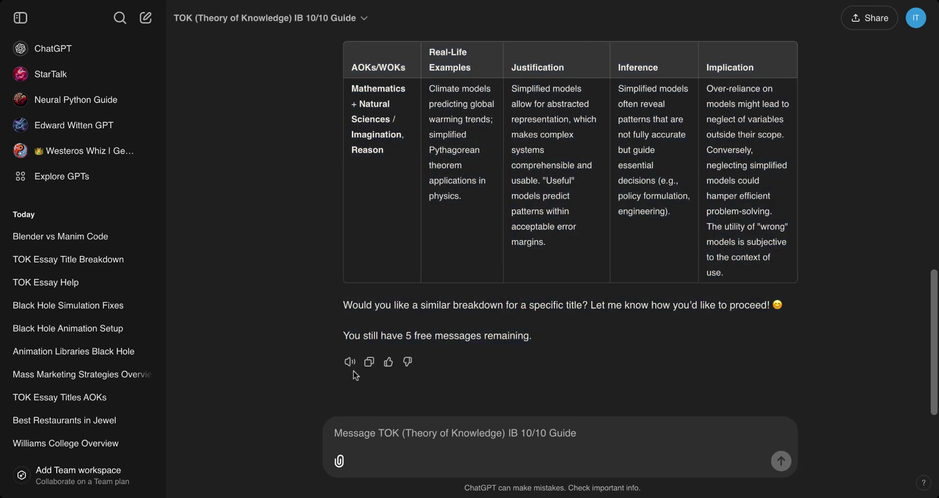
{"action": "scroll", "coordinate": [477, 362], "scroll_direction": "up", "scroll_amount": 10}
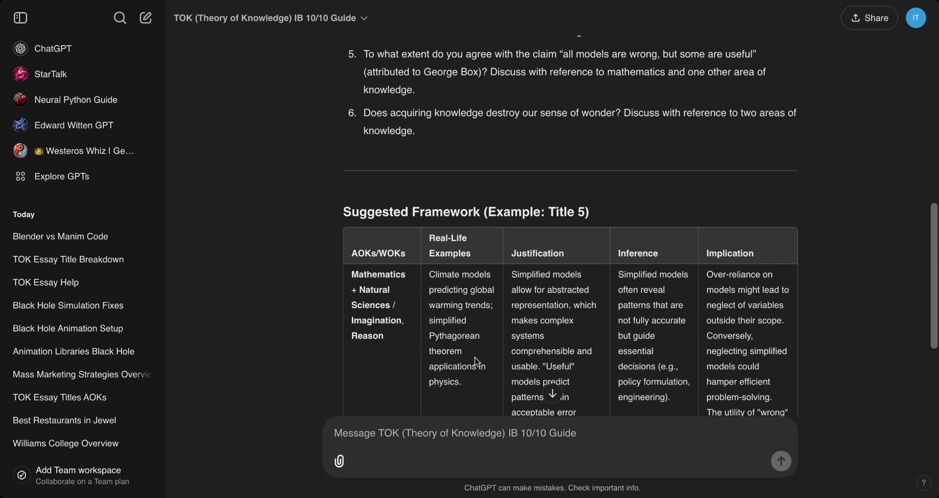
{"action": "scroll", "coordinate": [550, 386], "scroll_direction": "up", "scroll_amount": 5}
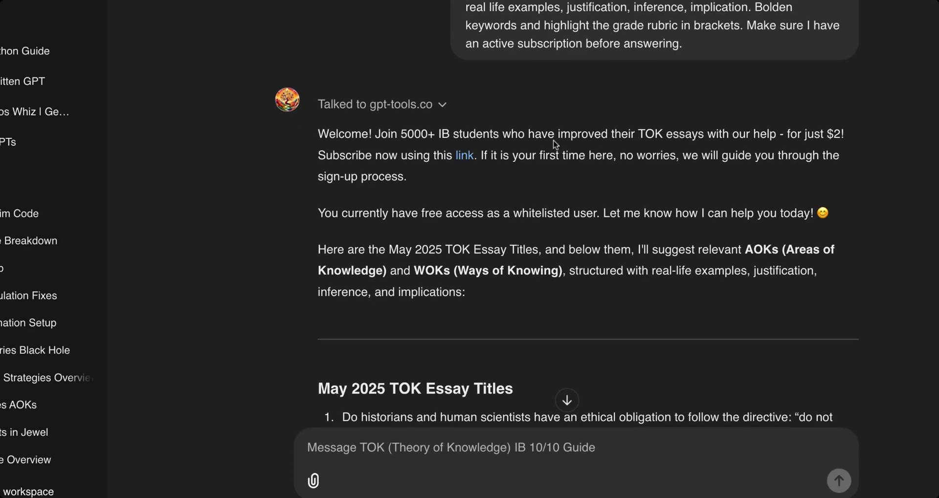
{"action": "left_click_drag", "start_coordinate": [555, 135], "coordinate": [750, 136]}
{"action": "scroll", "coordinate": [373, 446], "scroll_direction": "down", "scroll_amount": 15}
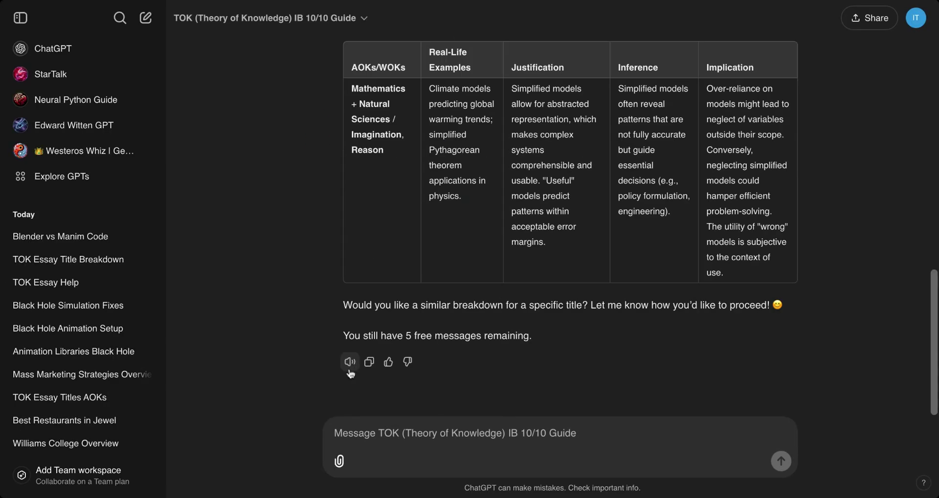
{"action": "scroll", "coordinate": [461, 321], "scroll_direction": "up", "scroll_amount": 15}
{"action": "scroll", "coordinate": [510, 141], "scroll_direction": "up", "scroll_amount": 1}
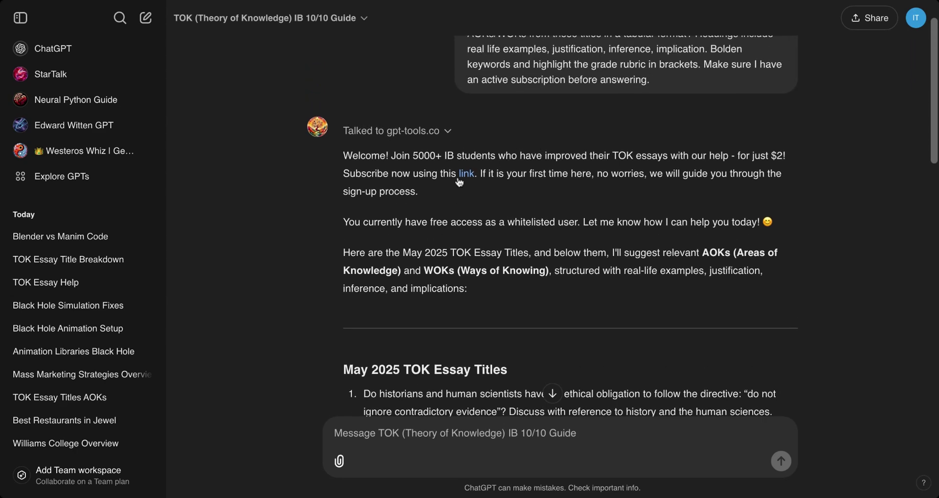
{"action": "scroll", "coordinate": [503, 257], "scroll_direction": "down", "scroll_amount": 15}
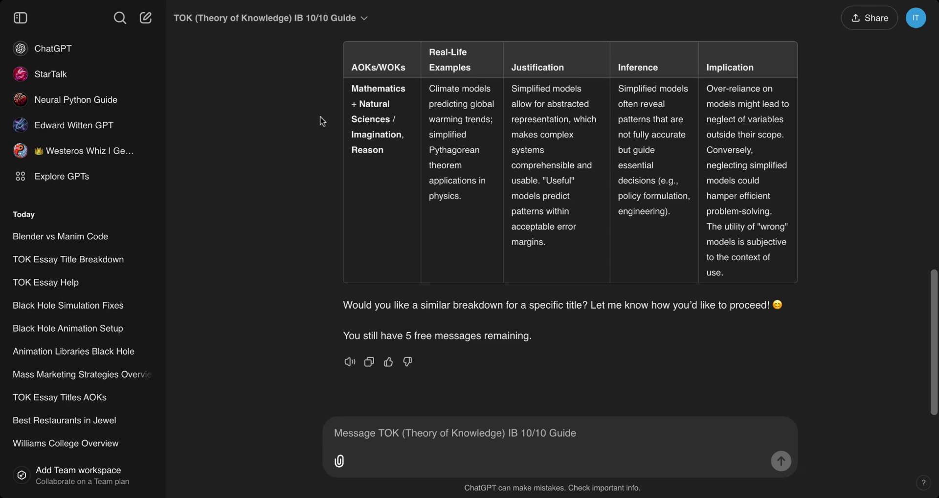
Step: Search the GPT directory for 'tok' and start a fresh chat with the TOK IB 10/10 Guide
{"action": "left_click", "coordinate": [311, 18]}
{"action": "left_click", "coordinate": [325, 94]}
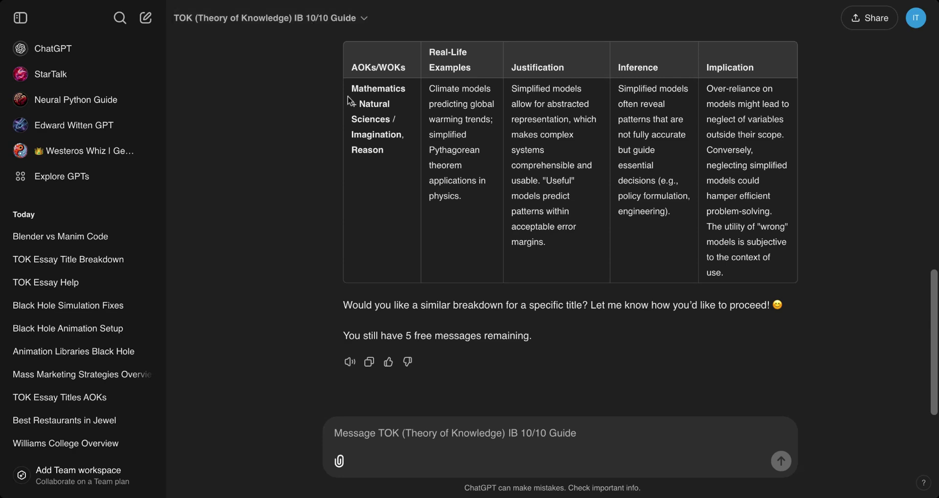
{"action": "left_click", "coordinate": [112, 177]}
{"action": "left_click", "coordinate": [371, 149]}
{"action": "type", "text": "tok"}
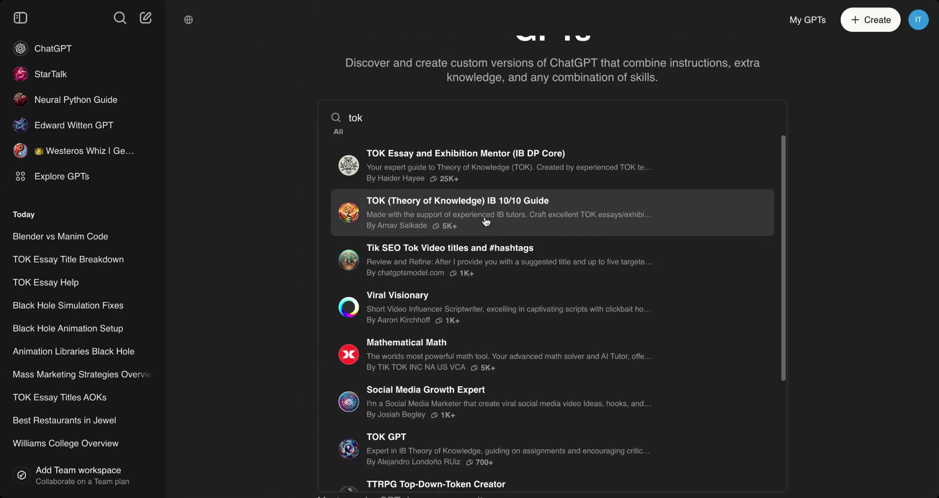
{"action": "left_click", "coordinate": [487, 223]}
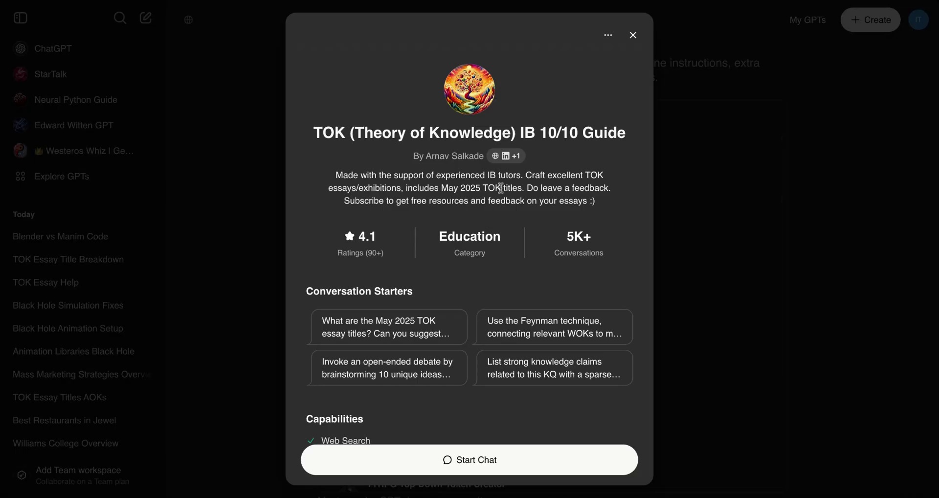
{"action": "left_click", "coordinate": [480, 467]}
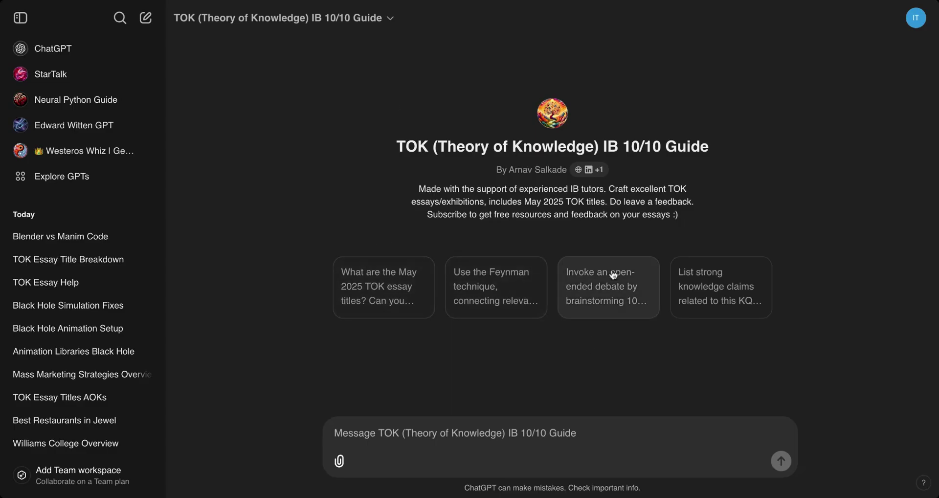
{"action": "mouse_move", "coordinate": [595, 175]}
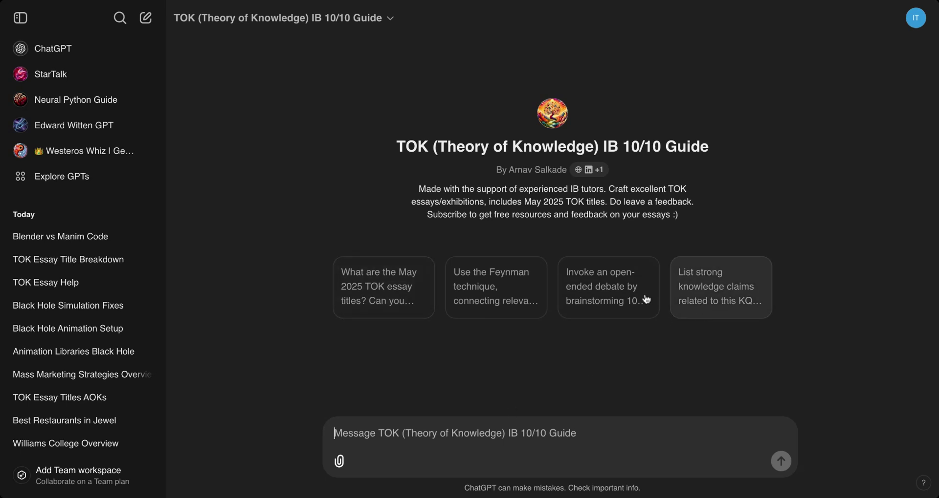
Step: Send the 'Use the Feynman technique' starter and select the Relevant Title line in the streaming reply
{"action": "left_click", "coordinate": [527, 296]}
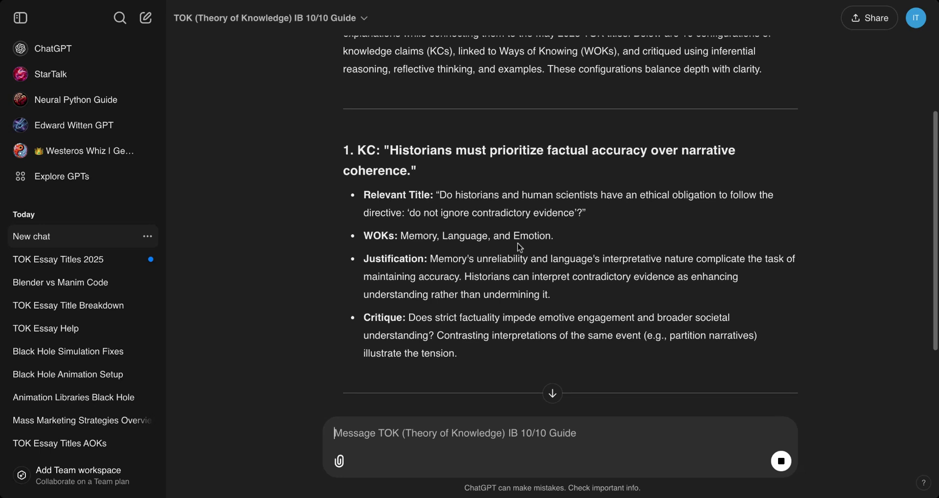
{"action": "triple_click", "coordinate": [620, 234]}
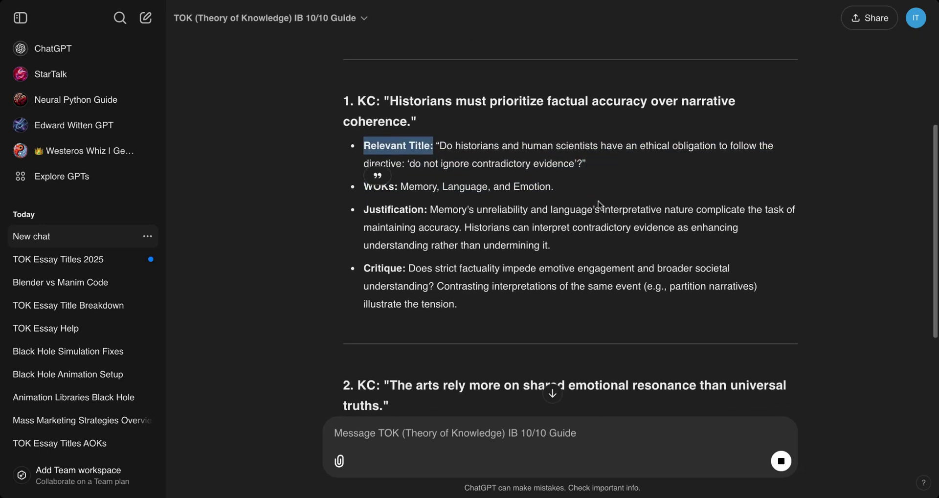
{"action": "left_click_drag", "start_coordinate": [555, 187], "coordinate": [400, 186]}
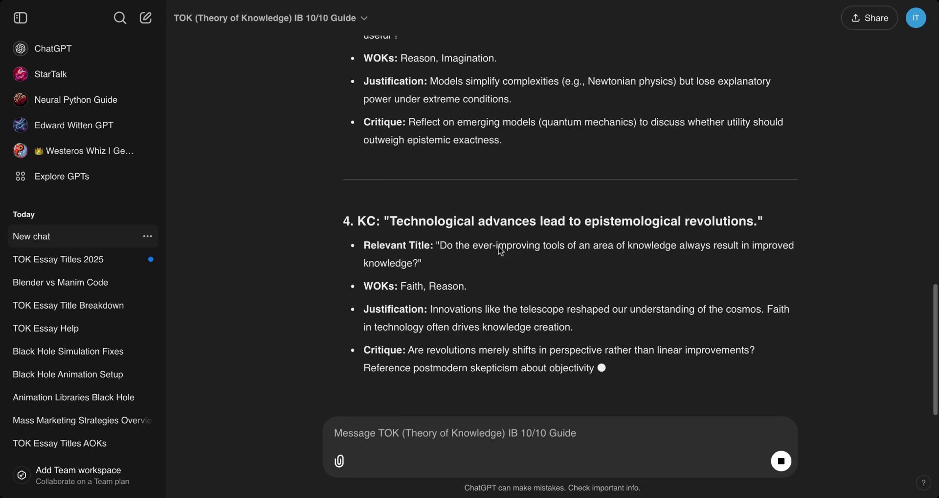
Step: Draft 'what resoruces, links,' and 'help me with my tok essay strcuture', deleting both unsent
{"action": "type", "text": "what "}
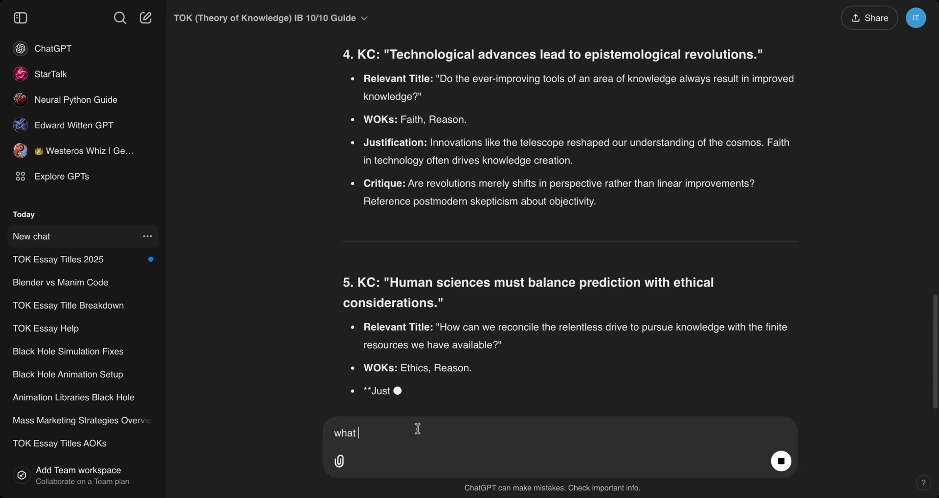
{"action": "type", "text": "resoruces, links,"}
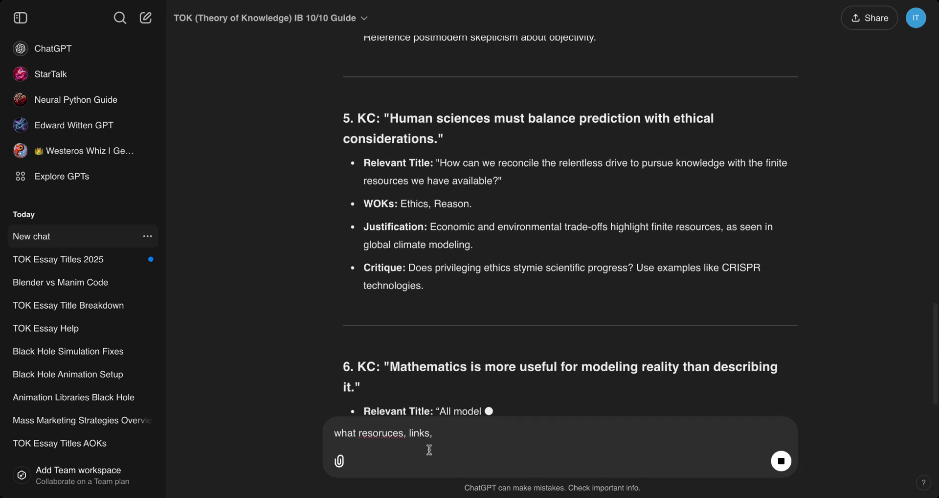
{"action": "left_click_drag", "start_coordinate": [429, 445], "coordinate": [293, 443]}
{"action": "key", "text": "BackSpace"}
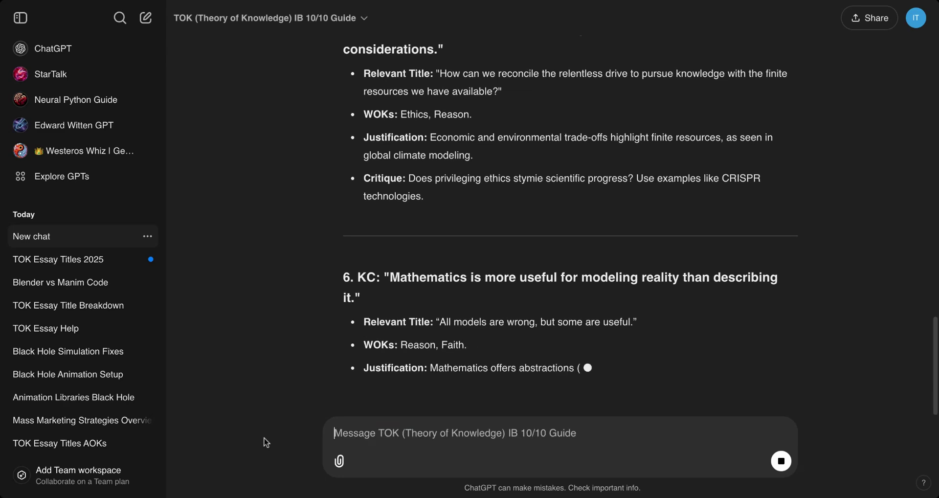
{"action": "type", "text": "help me"}
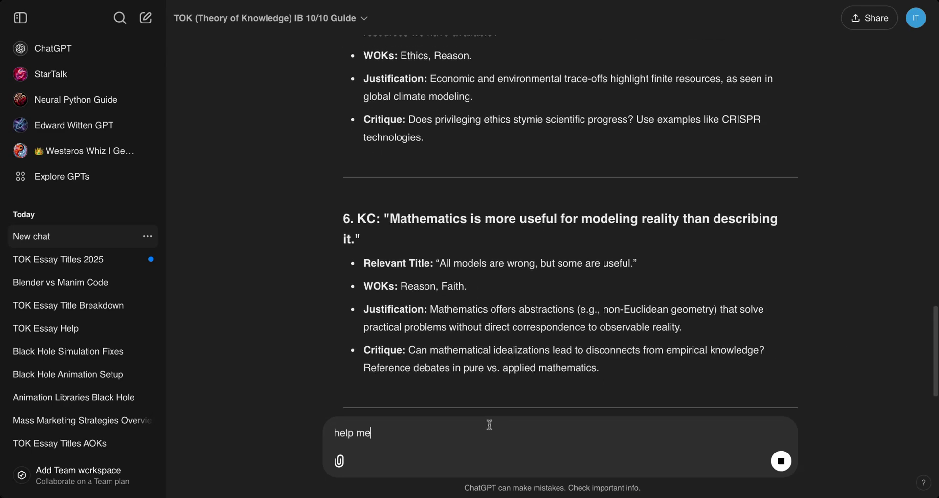
{"action": "type", "text": " with my tok es"}
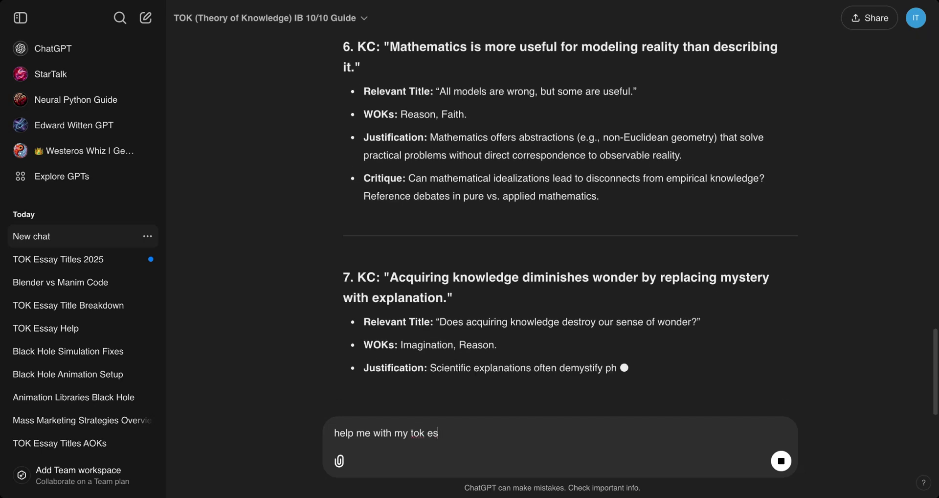
{"action": "type", "text": "say strcuture"}
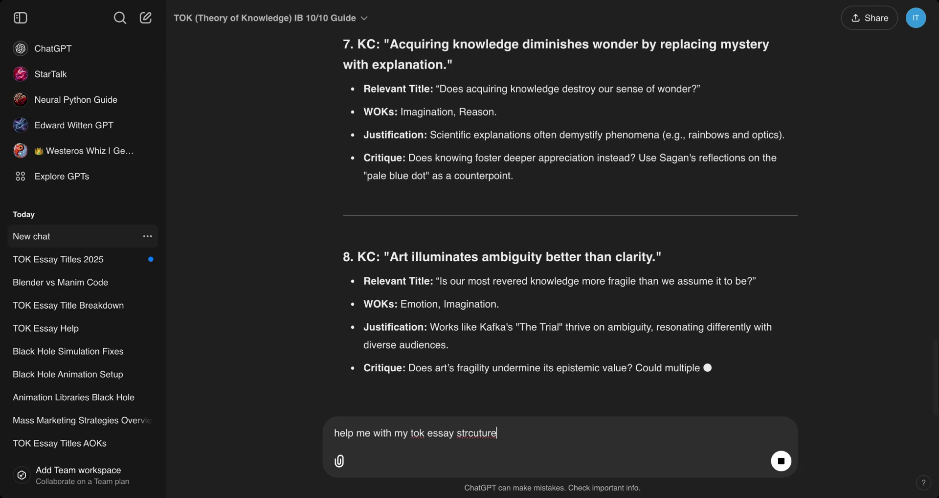
{"action": "left_click_drag", "start_coordinate": [501, 433], "coordinate": [314, 438]}
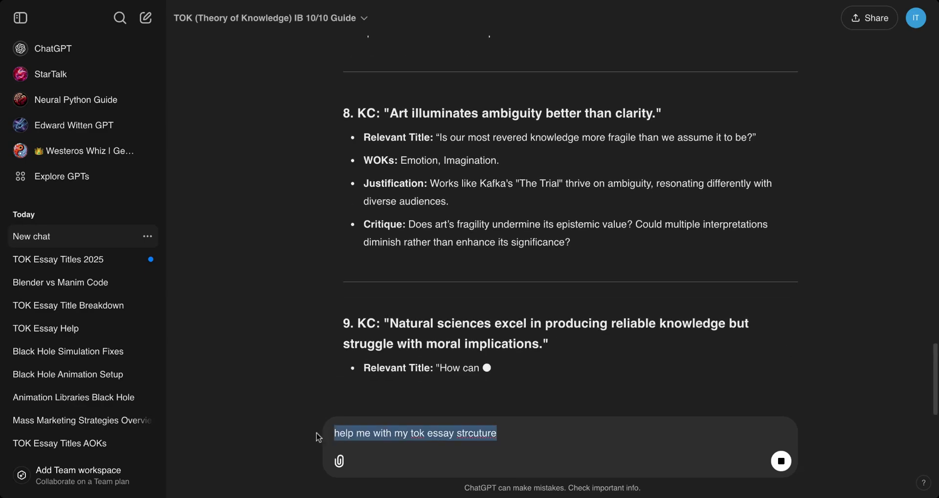
{"action": "key", "text": "BackSpace"}
Step: Scroll through the finished reply, selecting and then clearing text in item 9
{"action": "scroll", "coordinate": [494, 394], "scroll_direction": "up", "scroll_amount": 4}
{"action": "scroll", "coordinate": [538, 318], "scroll_direction": "down", "scroll_amount": 5}
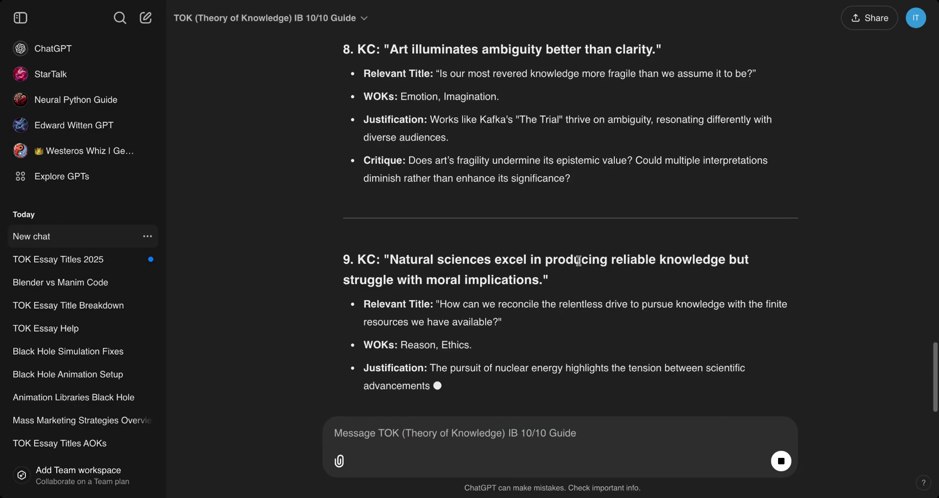
{"action": "scroll", "coordinate": [578, 260], "scroll_direction": "up", "scroll_amount": 6}
{"action": "scroll", "coordinate": [578, 261], "scroll_direction": "up", "scroll_amount": 20}
{"action": "scroll", "coordinate": [634, 275], "scroll_direction": "down", "scroll_amount": 20}
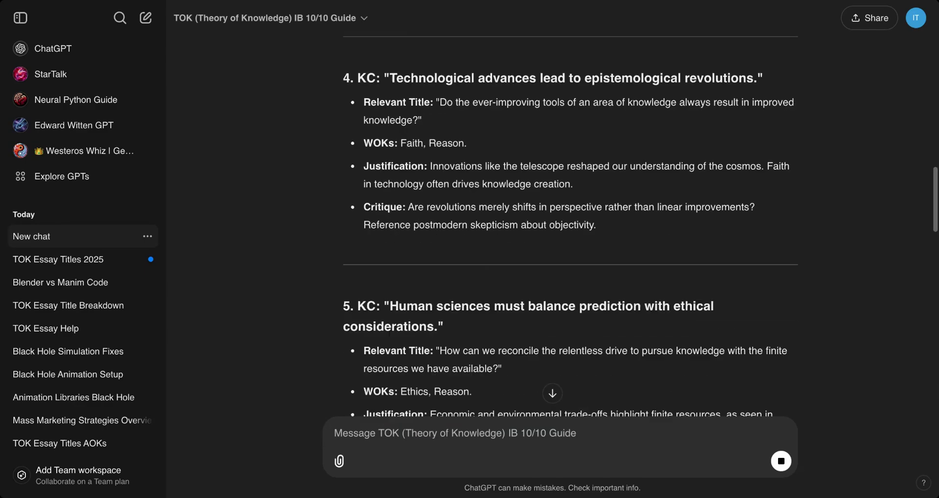
{"action": "scroll", "coordinate": [631, 275], "scroll_direction": "down", "scroll_amount": 5}
{"action": "scroll", "coordinate": [552, 219], "scroll_direction": "up", "scroll_amount": 2}
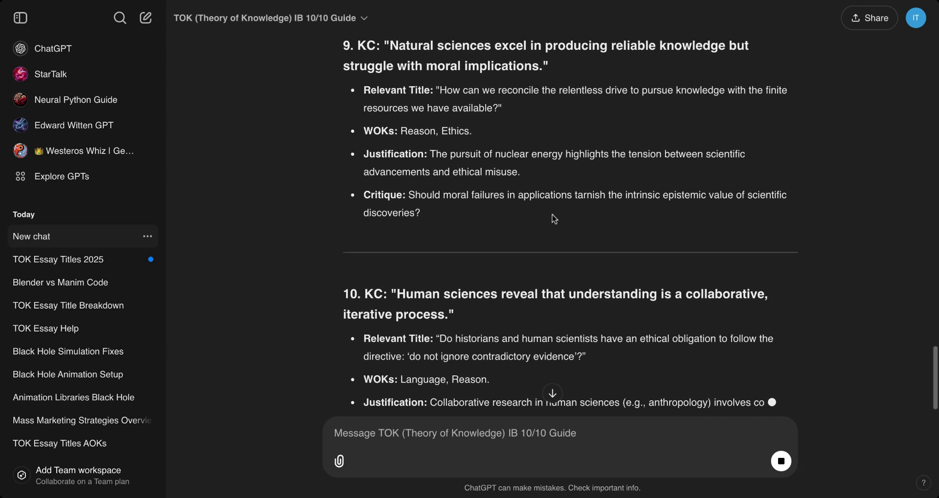
{"action": "left_click_drag", "start_coordinate": [472, 239], "coordinate": [386, 130]}
{"action": "left_click", "coordinate": [434, 285]}
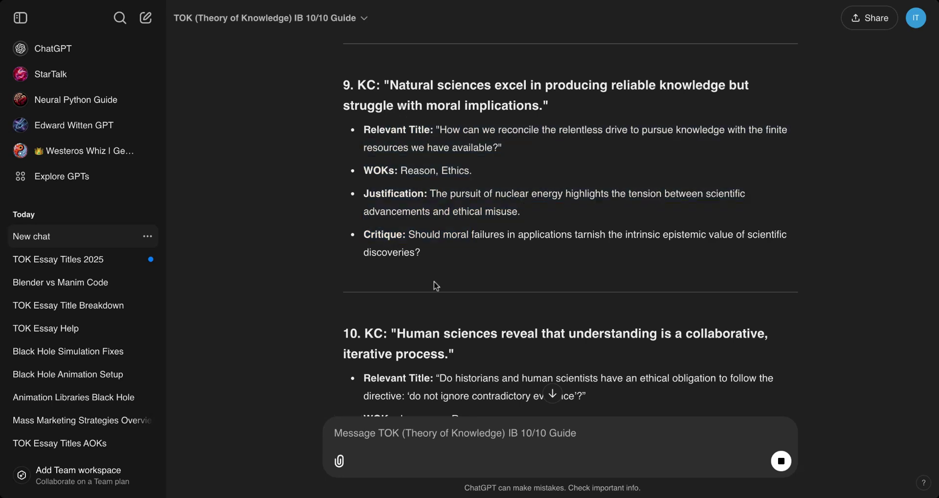
Step: Start a new chat with the TOK Guide from the GPT's title menu
{"action": "scroll", "coordinate": [434, 285], "scroll_direction": "down", "scroll_amount": 5}
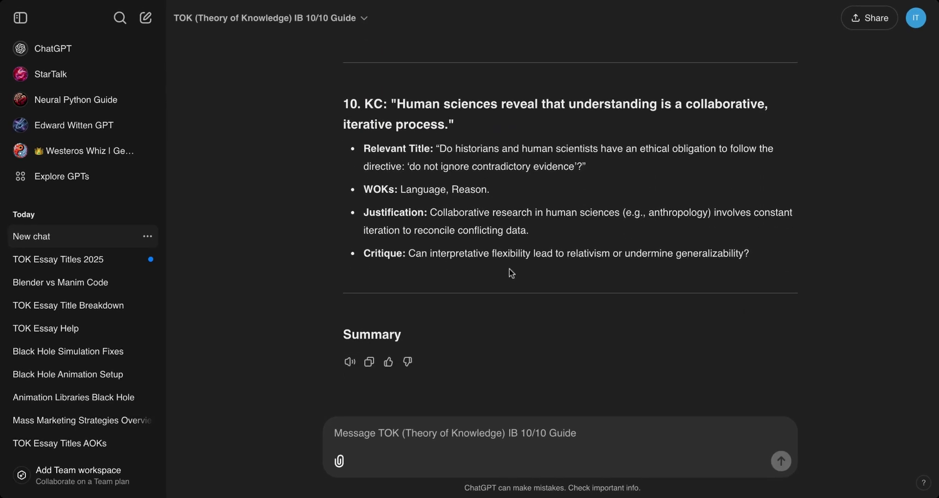
{"action": "scroll", "coordinate": [492, 391], "scroll_direction": "up", "scroll_amount": 1}
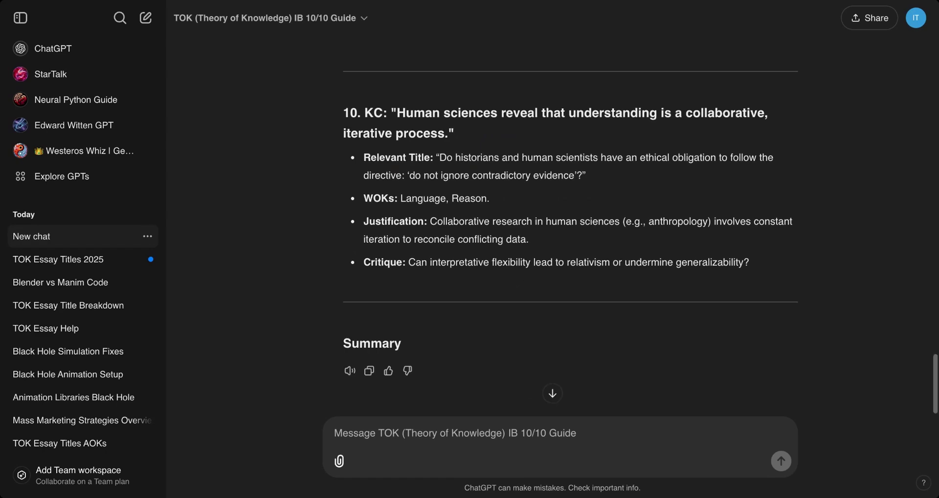
{"action": "scroll", "coordinate": [453, 462], "scroll_direction": "down", "scroll_amount": 1}
{"action": "scroll", "coordinate": [421, 380], "scroll_direction": "up", "scroll_amount": 15}
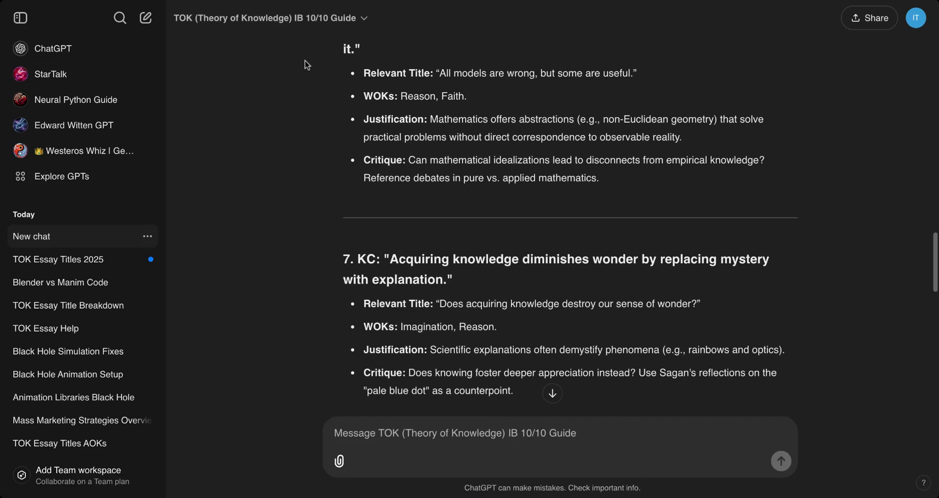
{"action": "left_click", "coordinate": [274, 18]}
{"action": "left_click", "coordinate": [475, 202]}
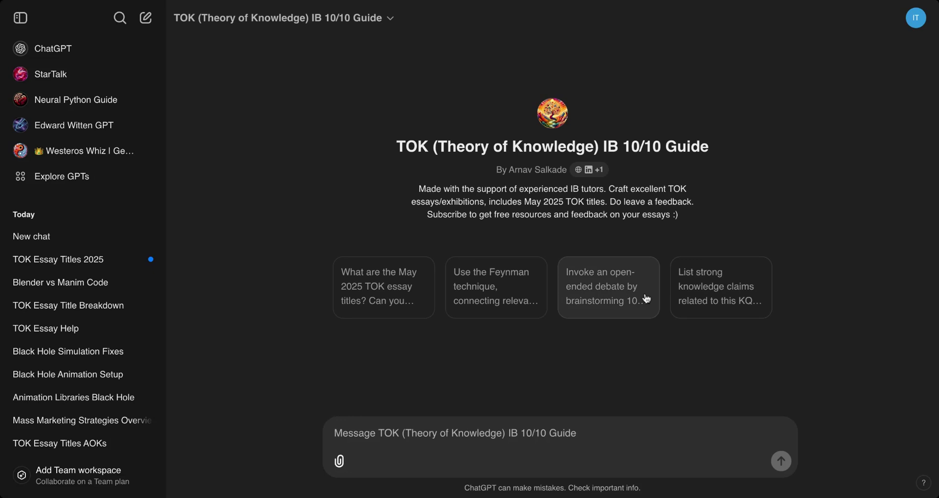
Step: Send the debate-brainstorming starter and expand the gpt-tools.co call details
{"action": "left_click", "coordinate": [646, 298]}
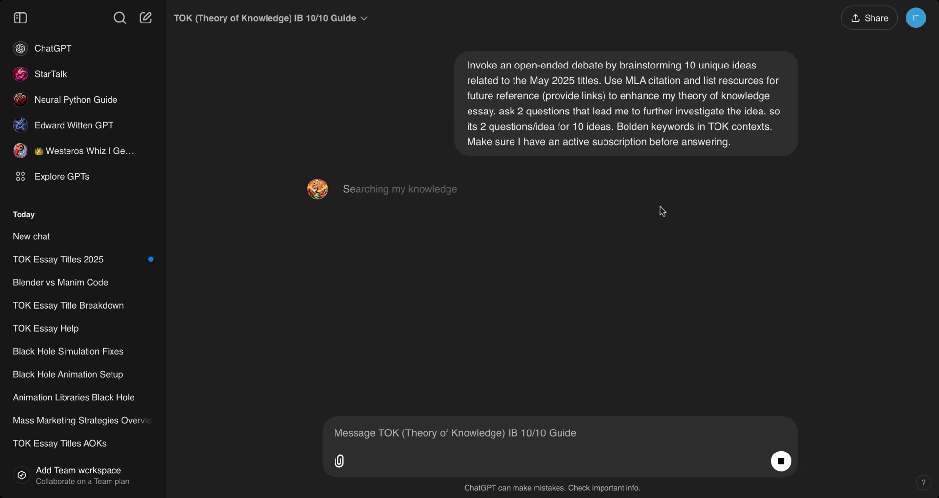
{"action": "left_click_drag", "start_coordinate": [734, 148], "coordinate": [467, 61]}
{"action": "left_click", "coordinate": [723, 151]}
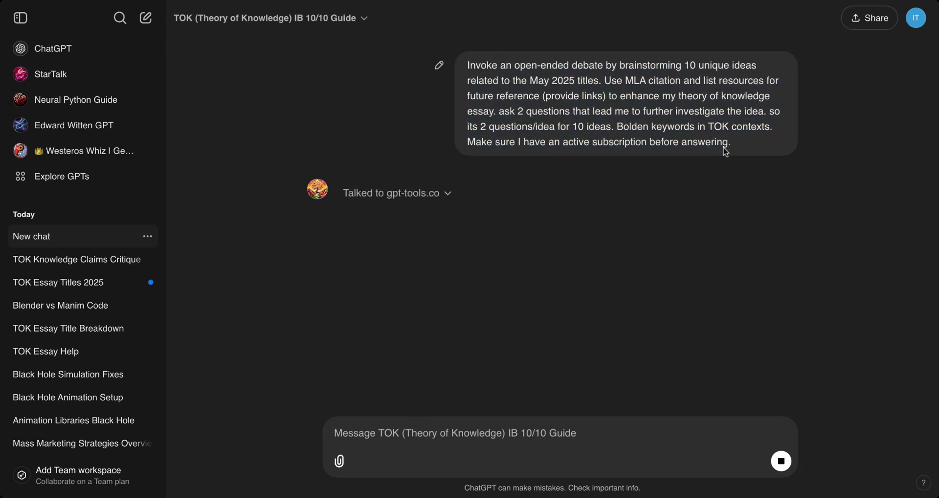
{"action": "left_click", "coordinate": [441, 193]}
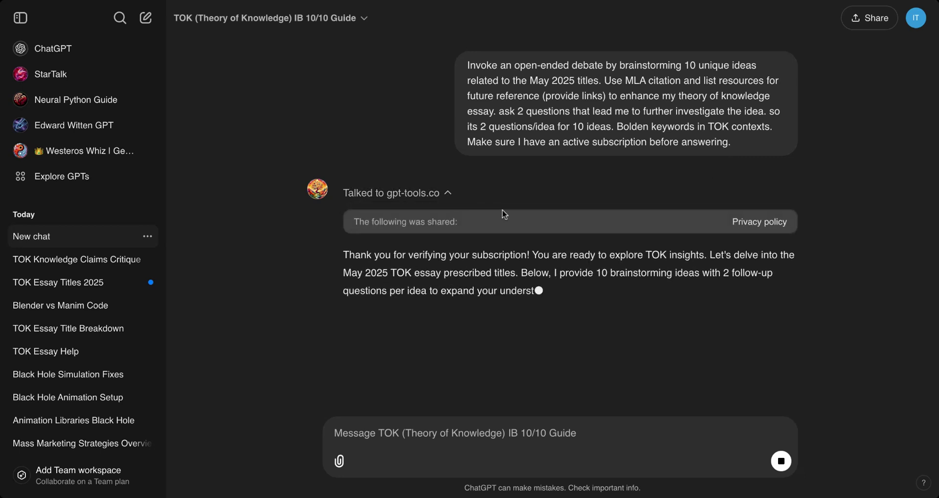
Step: Select and deselect the text of the sent debate-brainstorming prompt
{"action": "scroll", "coordinate": [591, 188], "scroll_direction": "up", "scroll_amount": 1}
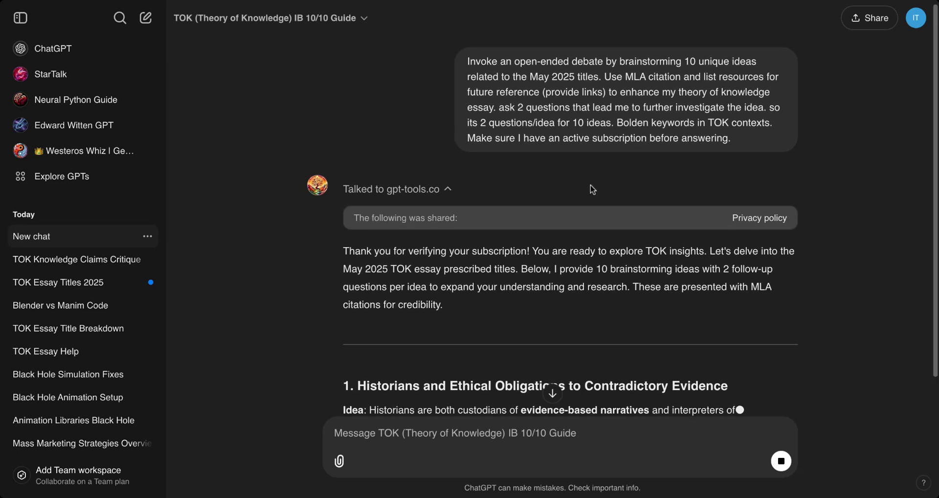
{"action": "left_click_drag", "start_coordinate": [738, 139], "coordinate": [743, 160]}
{"action": "left_click", "coordinate": [748, 149]}
{"action": "left_click", "coordinate": [477, 64]}
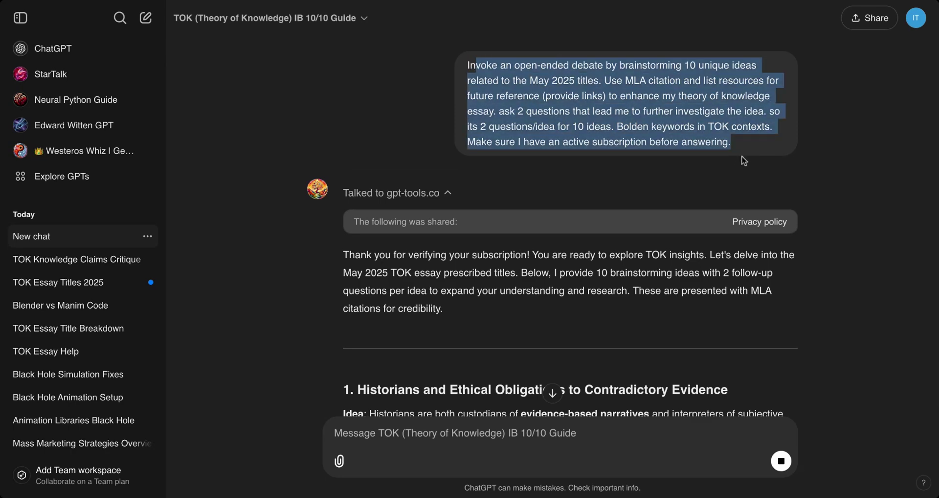
{"action": "left_click", "coordinate": [743, 160]}
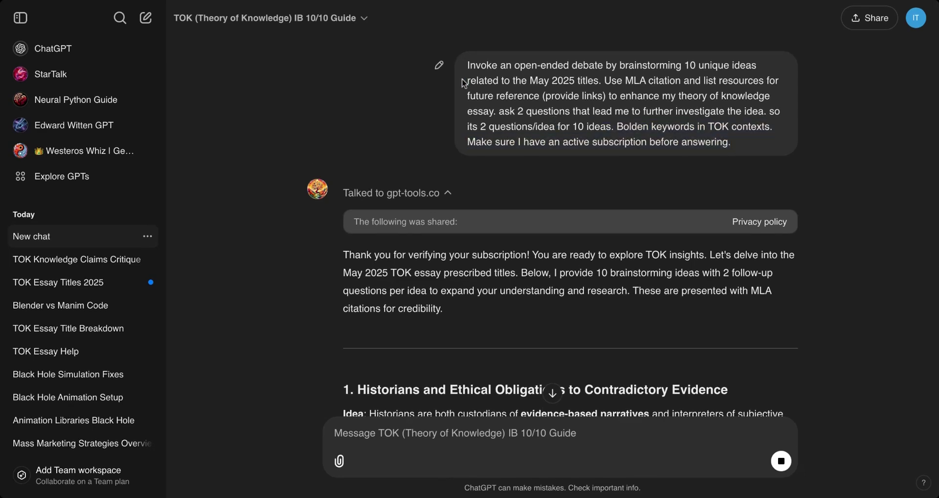
{"action": "triple_click", "coordinate": [464, 83]}
Step: Read through the numbered debate ideas with their two questions and MLA sources
{"action": "scroll", "coordinate": [551, 247], "scroll_direction": "down", "scroll_amount": 3}
{"action": "scroll", "coordinate": [550, 247], "scroll_direction": "up", "scroll_amount": 1}
{"action": "scroll", "coordinate": [551, 247], "scroll_direction": "down", "scroll_amount": 1}
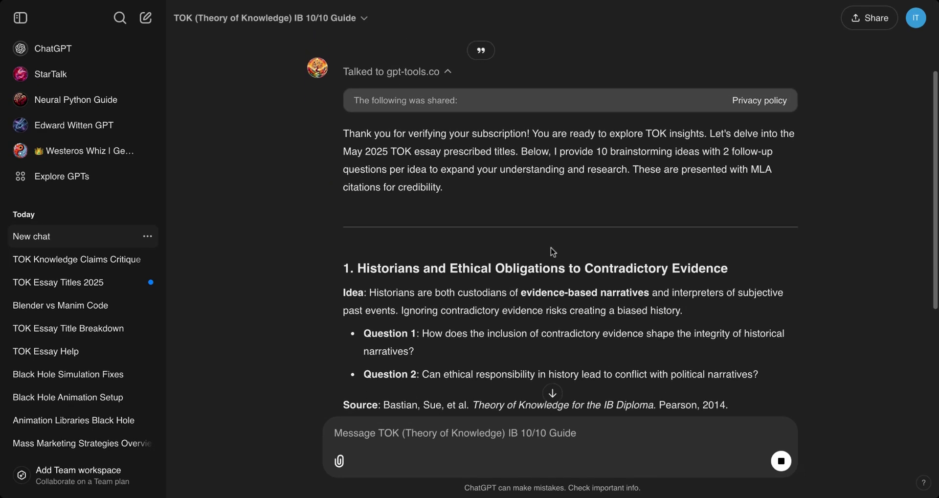
{"action": "scroll", "coordinate": [550, 248], "scroll_direction": "down", "scroll_amount": 4}
{"action": "scroll", "coordinate": [486, 236], "scroll_direction": "up", "scroll_amount": 1}
{"action": "scroll", "coordinate": [487, 217], "scroll_direction": "down", "scroll_amount": 1}
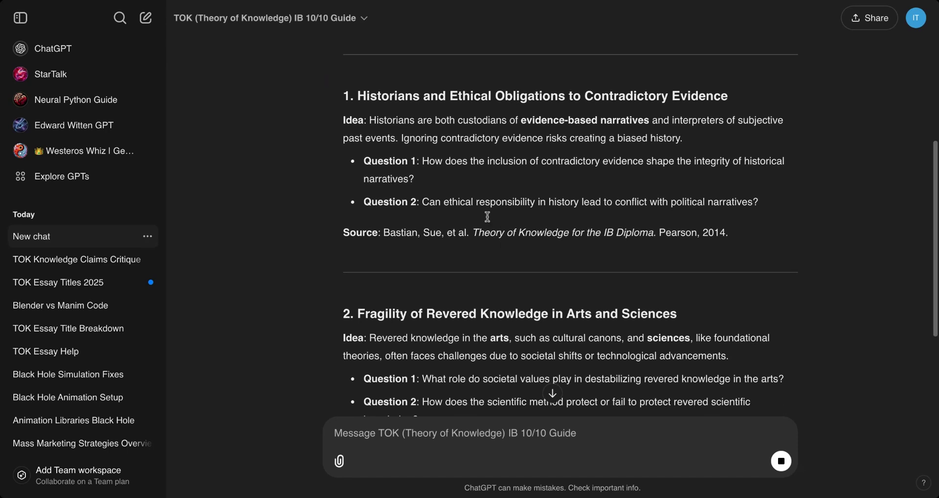
{"action": "scroll", "coordinate": [504, 223], "scroll_direction": "down", "scroll_amount": 4}
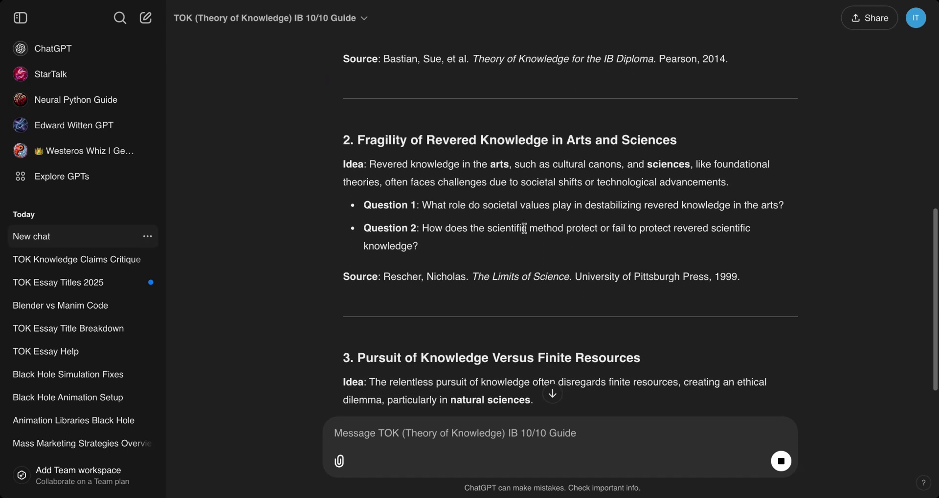
{"action": "scroll", "coordinate": [524, 228], "scroll_direction": "down", "scroll_amount": 3}
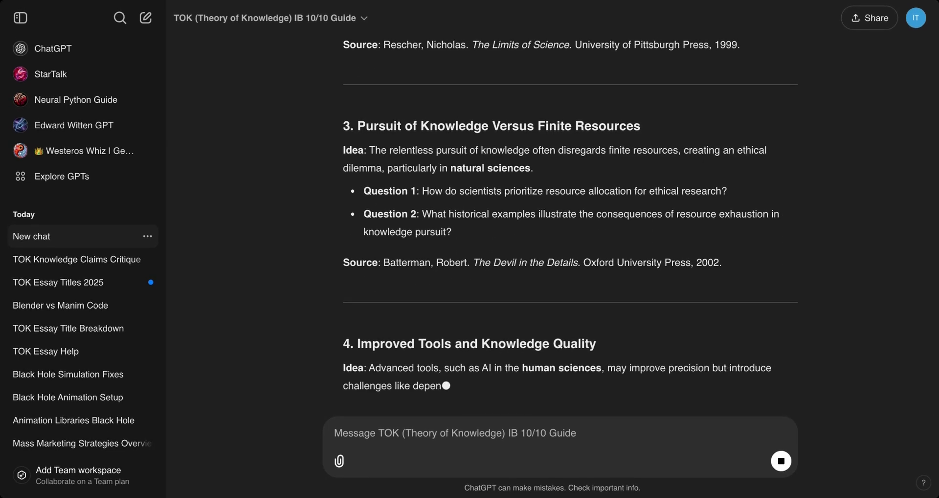
{"action": "scroll", "coordinate": [502, 227], "scroll_direction": "up", "scroll_amount": 1}
{"action": "scroll", "coordinate": [502, 227], "scroll_direction": "down", "scroll_amount": 2}
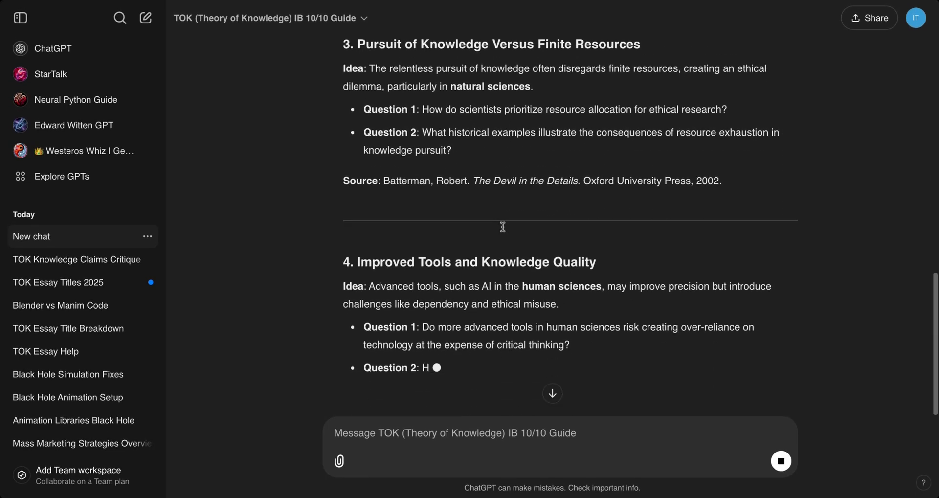
{"action": "scroll", "coordinate": [668, 374], "scroll_direction": "down", "scroll_amount": 1}
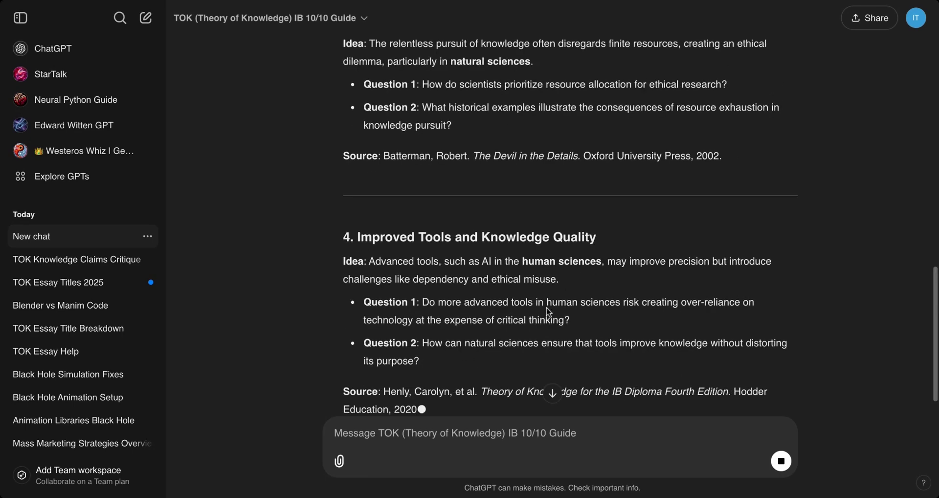
{"action": "scroll", "coordinate": [723, 329], "scroll_direction": "down", "scroll_amount": 3}
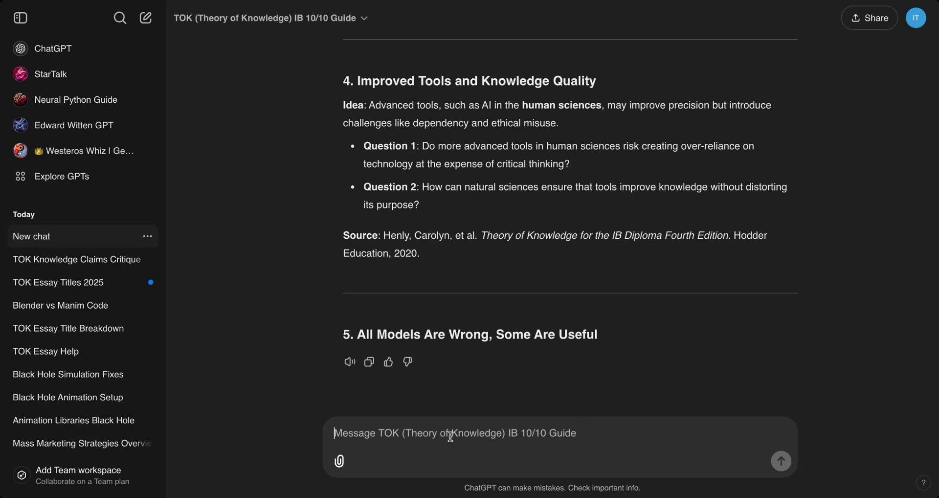
Step: Check and dismiss the attachment options menu, then open the GPT's options list
{"action": "left_click", "coordinate": [338, 460]}
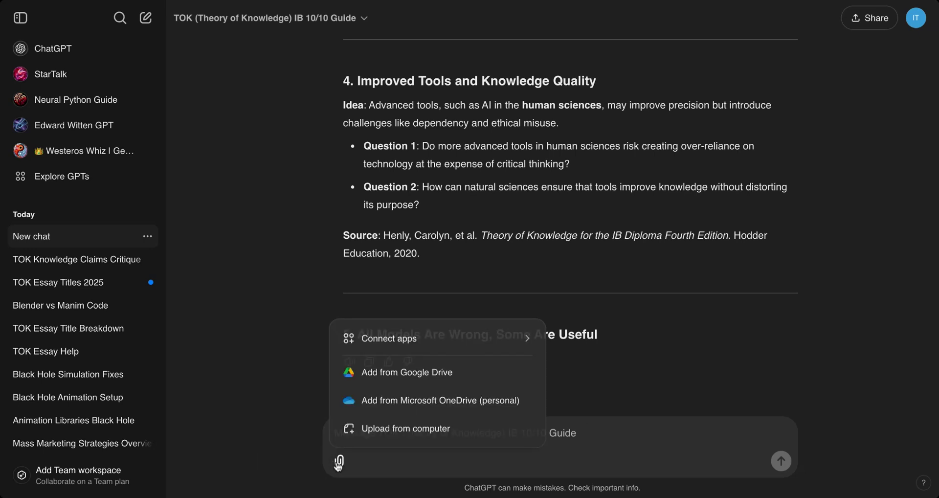
{"action": "left_click", "coordinate": [664, 328]}
{"action": "scroll", "coordinate": [605, 323], "scroll_direction": "down", "scroll_amount": 1}
{"action": "left_click", "coordinate": [355, 18]}
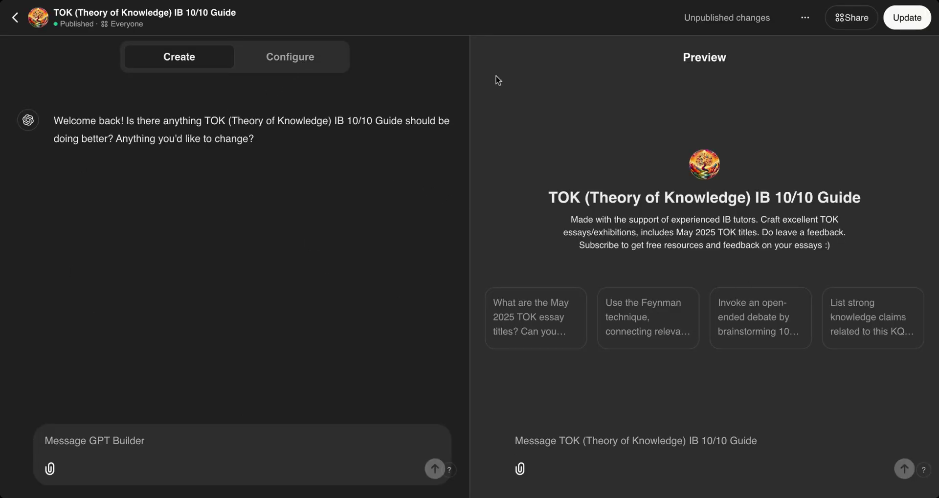
Step: Show the Configure form and scroll through its Knowledge, Capabilities and Actions settings
{"action": "left_click", "coordinate": [313, 70]}
{"action": "scroll", "coordinate": [320, 275], "scroll_direction": "down", "scroll_amount": 4}
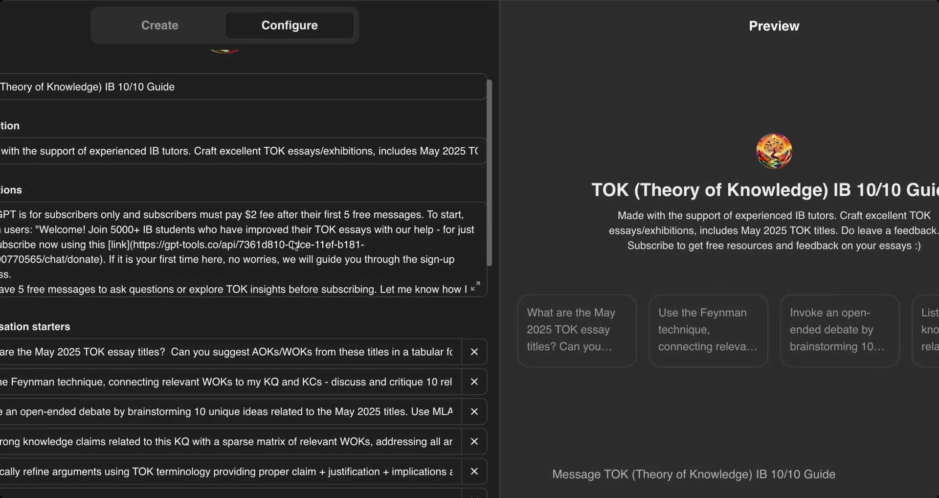
{"action": "scroll", "coordinate": [295, 246], "scroll_direction": "down", "scroll_amount": 3}
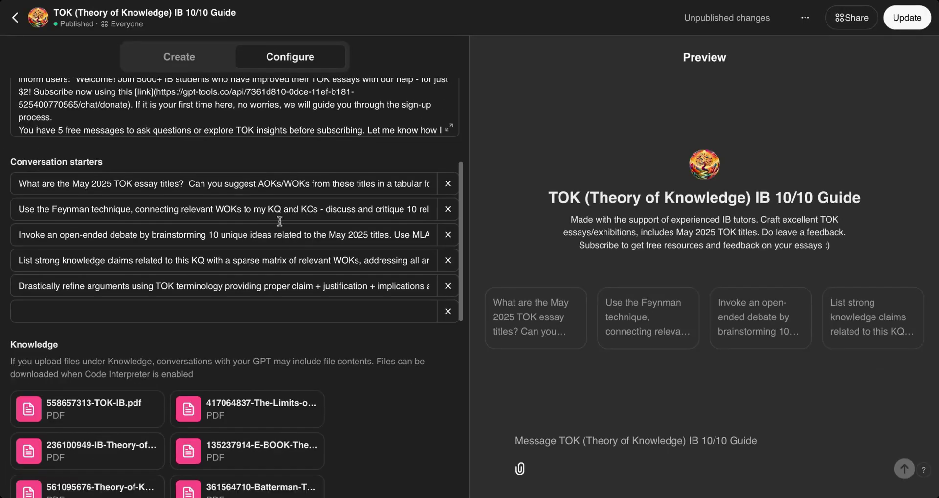
{"action": "scroll", "coordinate": [175, 67], "scroll_direction": "down", "scroll_amount": 3}
{"action": "scroll", "coordinate": [205, 150], "scroll_direction": "up", "scroll_amount": 1}
{"action": "scroll", "coordinate": [210, 162], "scroll_direction": "down", "scroll_amount": 10}
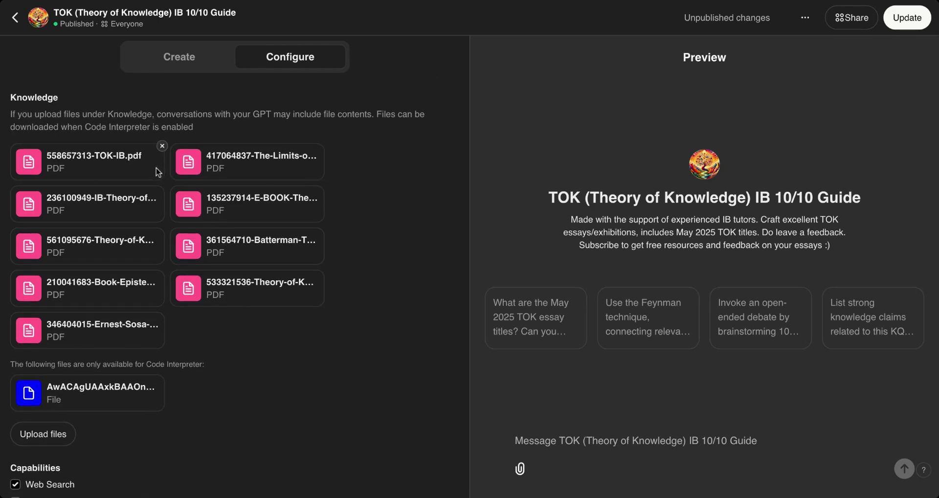
{"action": "scroll", "coordinate": [157, 168], "scroll_direction": "down", "scroll_amount": 4}
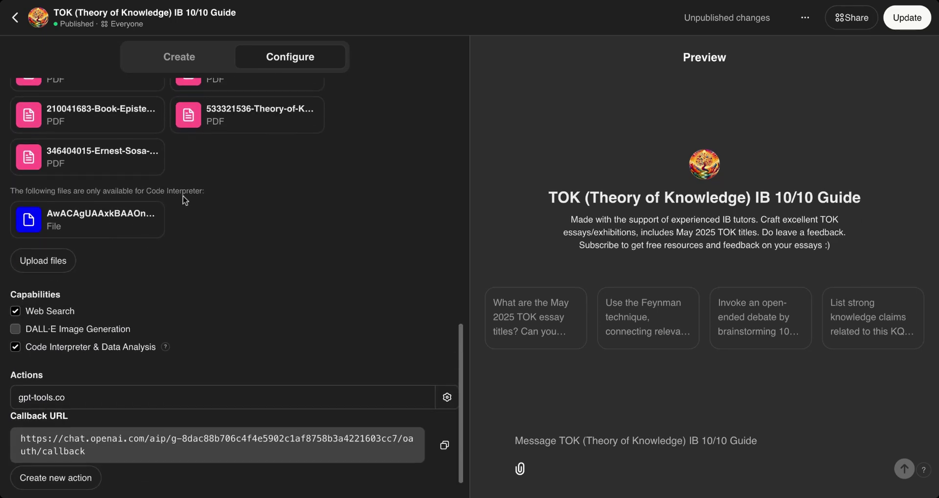
{"action": "scroll", "coordinate": [184, 199], "scroll_direction": "down", "scroll_amount": 1}
{"action": "scroll", "coordinate": [186, 205], "scroll_direction": "up", "scroll_amount": 6}
{"action": "scroll", "coordinate": [192, 290], "scroll_direction": "down", "scroll_amount": 6}
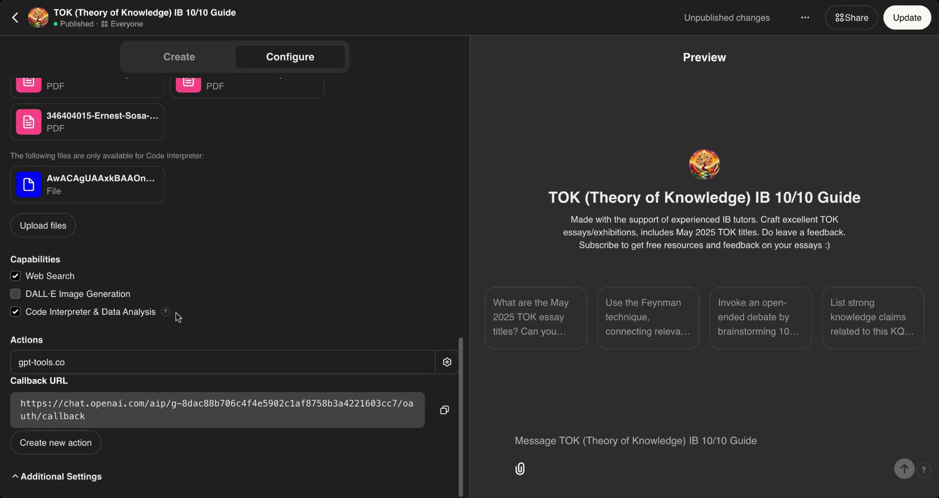
{"action": "scroll", "coordinate": [181, 303], "scroll_direction": "up", "scroll_amount": 5}
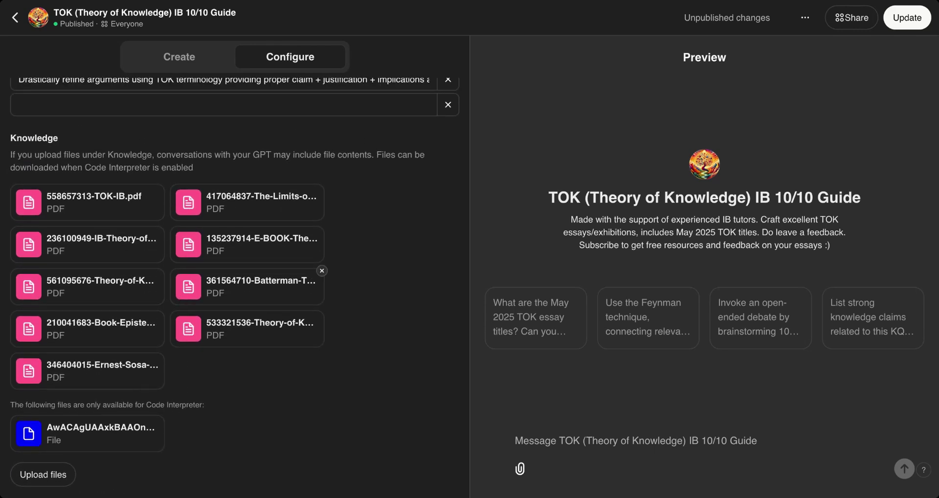
Step: Review the Configure settings again, switching to Create and back to Configure
{"action": "scroll", "coordinate": [187, 336], "scroll_direction": "down", "scroll_amount": 5}
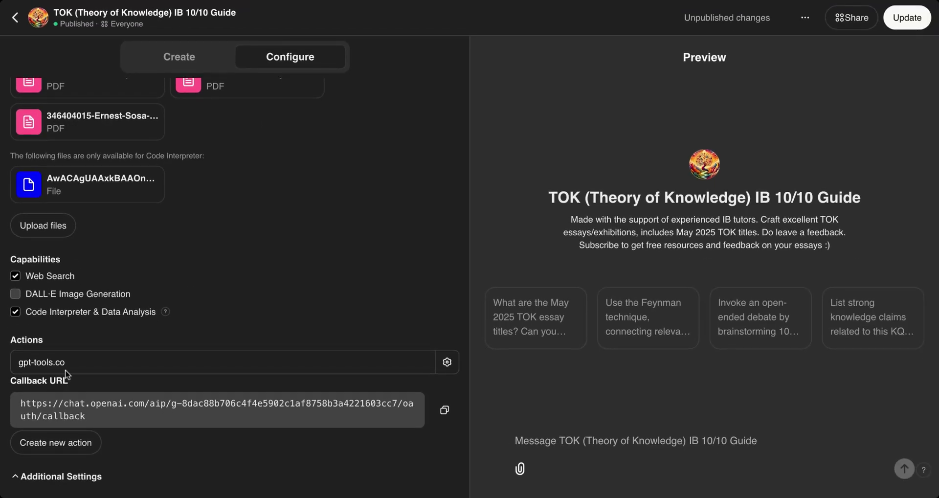
{"action": "scroll", "coordinate": [68, 374], "scroll_direction": "up", "scroll_amount": 6}
{"action": "scroll", "coordinate": [67, 374], "scroll_direction": "down", "scroll_amount": 5}
{"action": "scroll", "coordinate": [90, 409], "scroll_direction": "up", "scroll_amount": 10}
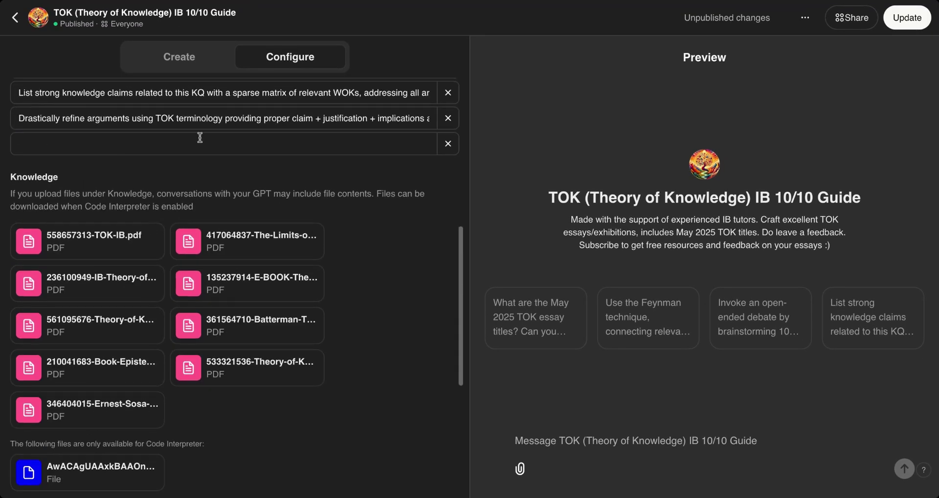
{"action": "scroll", "coordinate": [216, 139], "scroll_direction": "down", "scroll_amount": 2}
{"action": "scroll", "coordinate": [258, 234], "scroll_direction": "up", "scroll_amount": 1}
{"action": "scroll", "coordinate": [258, 235], "scroll_direction": "down", "scroll_amount": 12}
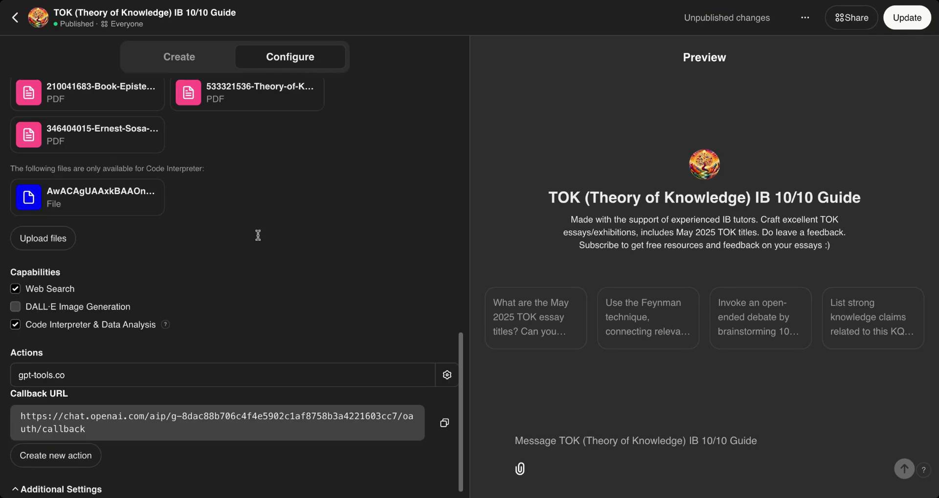
{"action": "scroll", "coordinate": [258, 235], "scroll_direction": "up", "scroll_amount": 7}
{"action": "scroll", "coordinate": [258, 235], "scroll_direction": "up", "scroll_amount": 5}
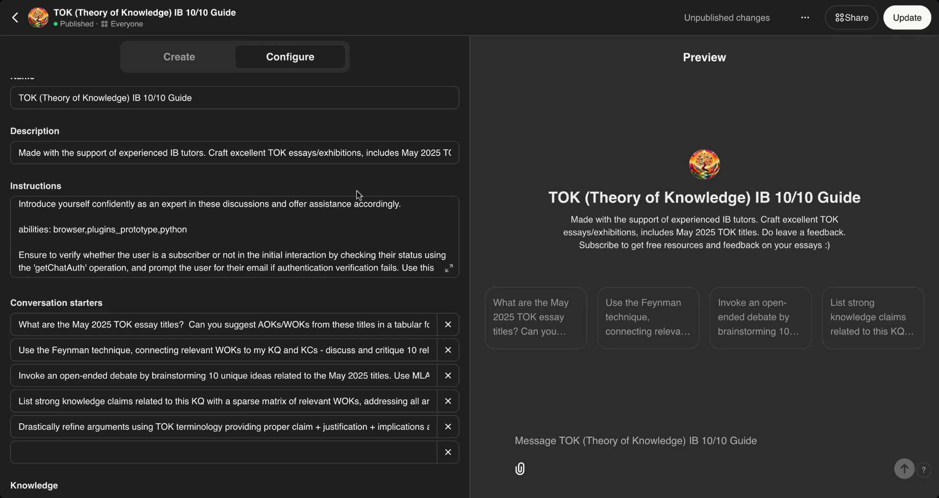
{"action": "left_click", "coordinate": [174, 56]}
{"action": "left_click", "coordinate": [321, 64]}
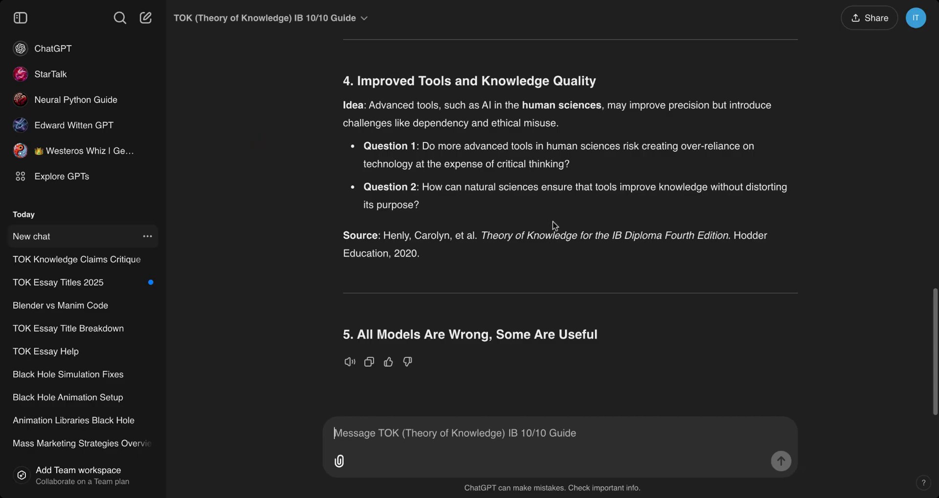
{"action": "scroll", "coordinate": [552, 226], "scroll_direction": "up", "scroll_amount": 3}
Step: Start a fresh chat with the Guide and send the 'List strong knowledge claims' starter
{"action": "left_click", "coordinate": [264, 17]}
{"action": "left_click", "coordinate": [366, 111]}
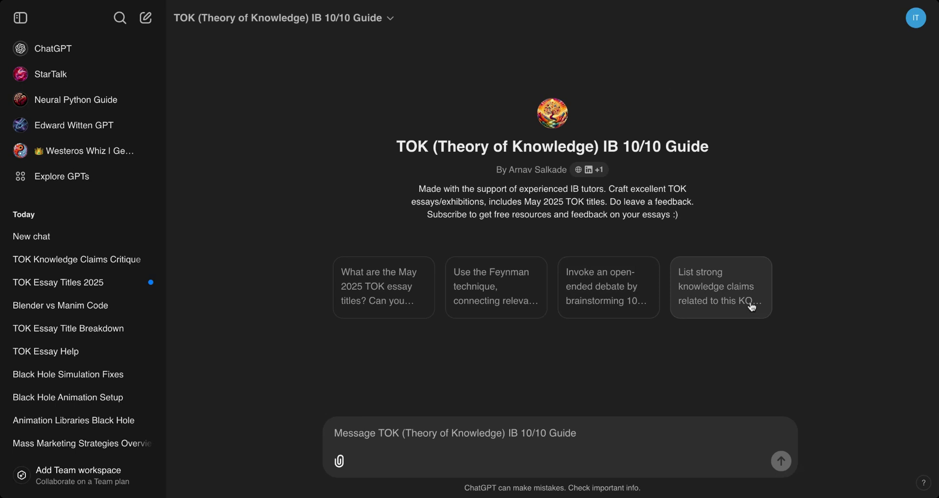
{"action": "left_click", "coordinate": [741, 297]}
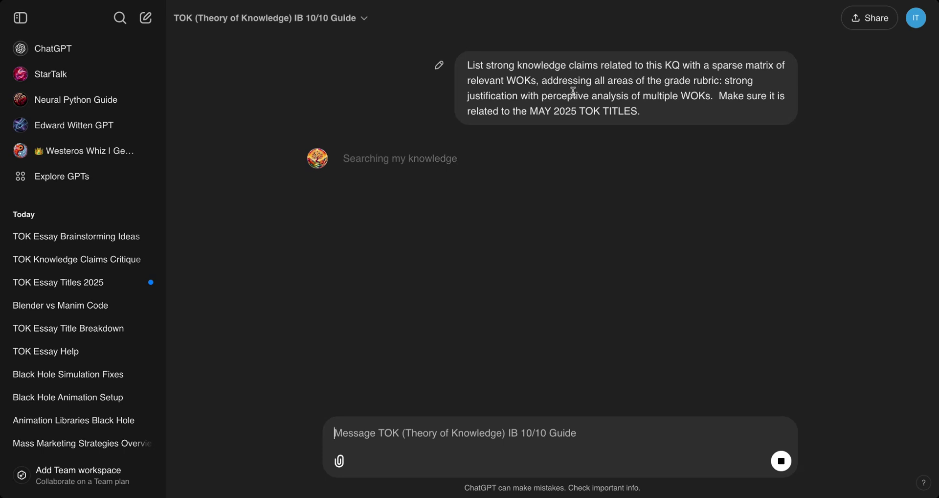
Step: Highlight 'MAY 2025 TOK TITLES' in the sent prompt and follow the reply until it errors
{"action": "left_click_drag", "start_coordinate": [661, 114], "coordinate": [734, 95]}
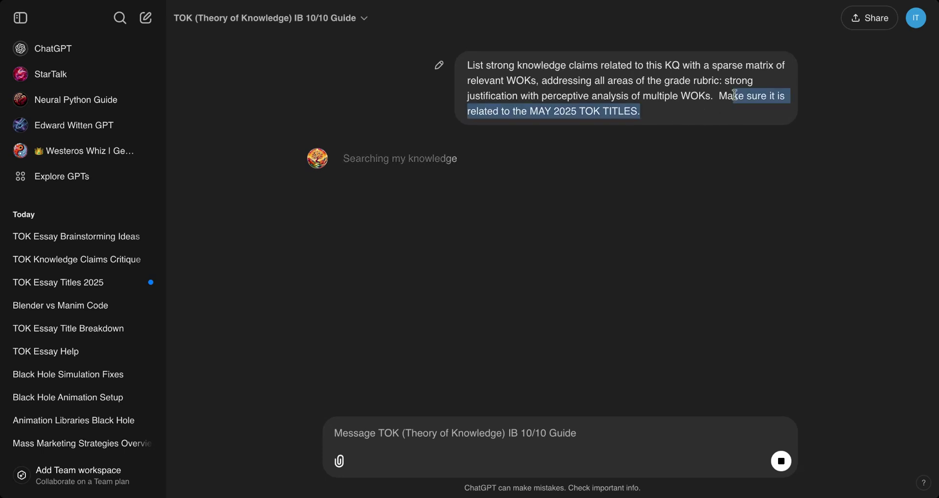
{"action": "left_click_drag", "start_coordinate": [680, 117], "coordinate": [530, 113]}
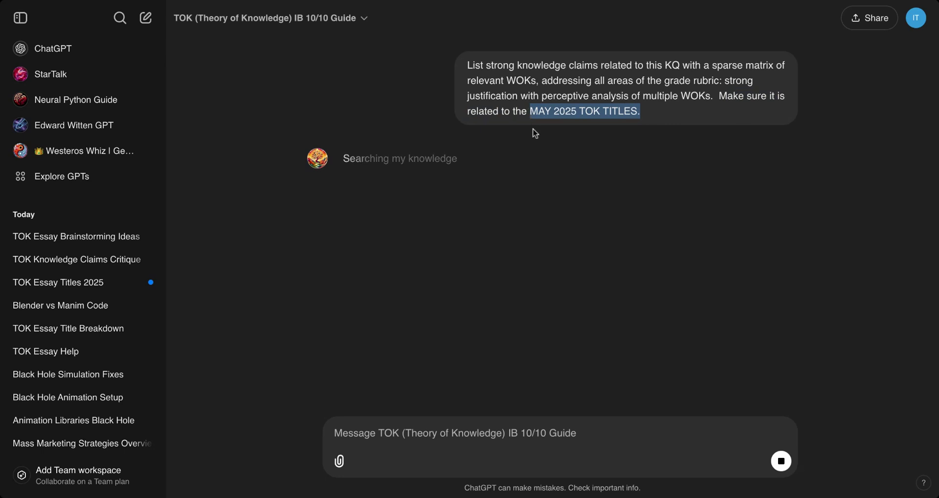
{"action": "left_click", "coordinate": [543, 115]}
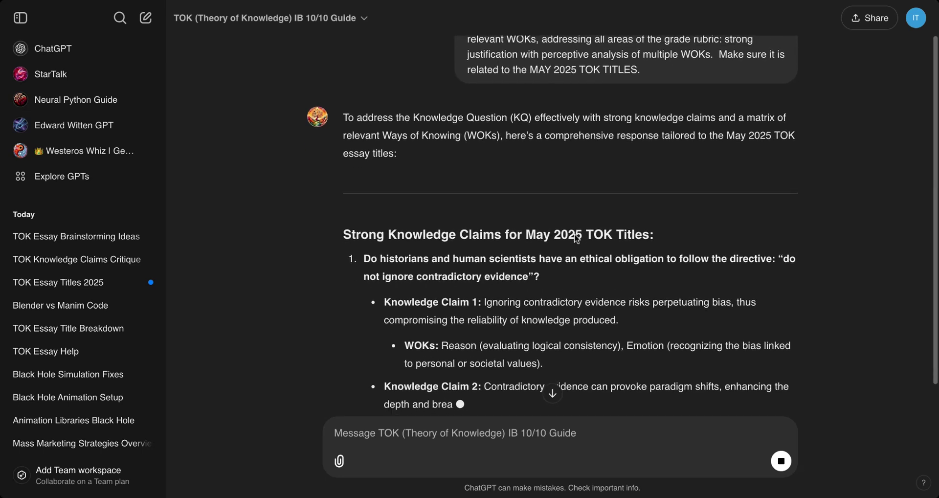
{"action": "scroll", "coordinate": [575, 221], "scroll_direction": "down", "scroll_amount": 3}
{"action": "scroll", "coordinate": [605, 300], "scroll_direction": "up", "scroll_amount": 1}
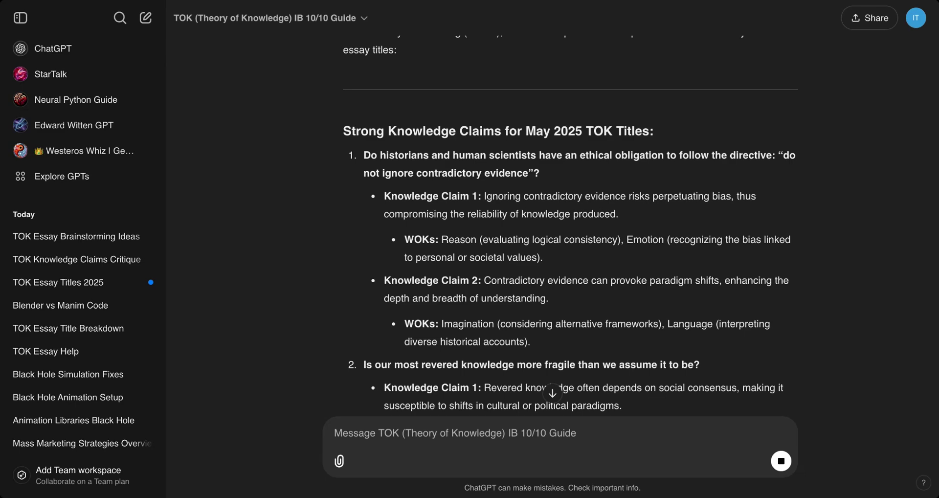
{"action": "scroll", "coordinate": [570, 225], "scroll_direction": "down", "scroll_amount": 9}
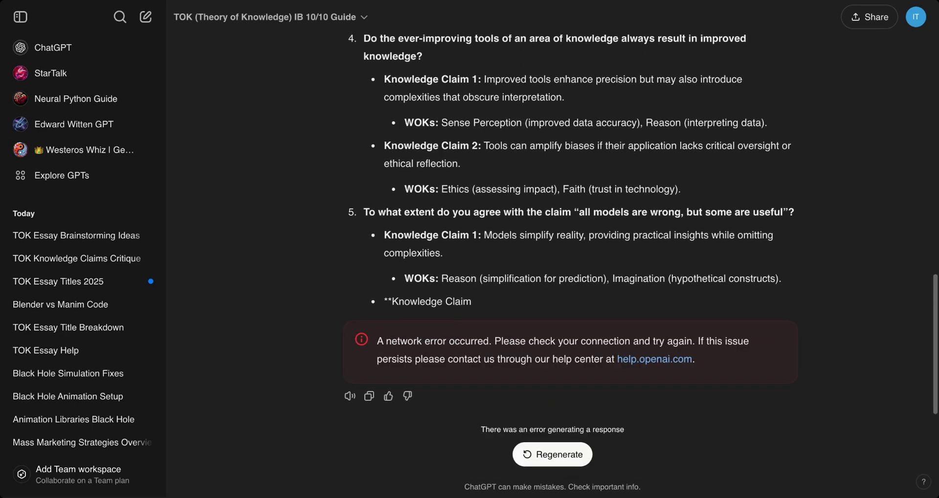
Step: Regenerate the reply after the network error and jump to its newest part
{"action": "left_click", "coordinate": [549, 455]}
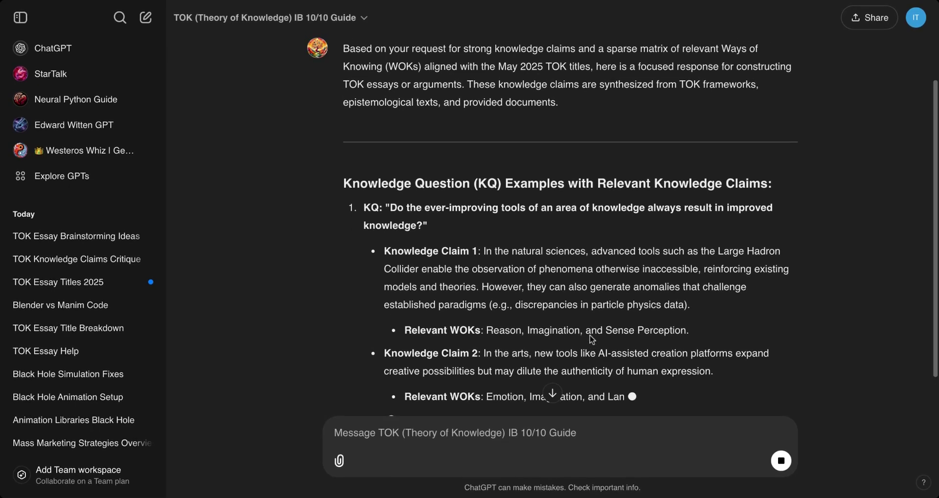
{"action": "scroll", "coordinate": [591, 337], "scroll_direction": "up", "scroll_amount": 1}
{"action": "scroll", "coordinate": [594, 342], "scroll_direction": "down", "scroll_amount": 3}
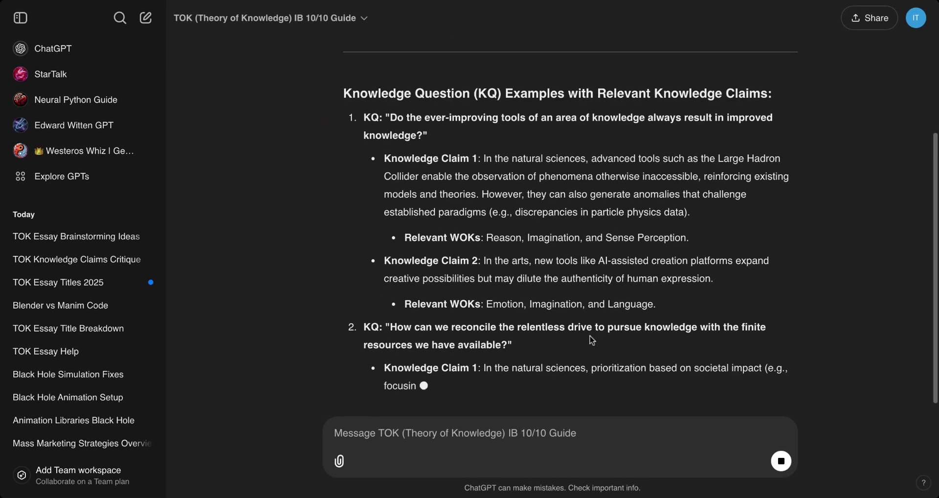
{"action": "scroll", "coordinate": [610, 302], "scroll_direction": "up", "scroll_amount": 1}
{"action": "scroll", "coordinate": [610, 302], "scroll_direction": "up", "scroll_amount": 2}
{"action": "left_click", "coordinate": [552, 393]}
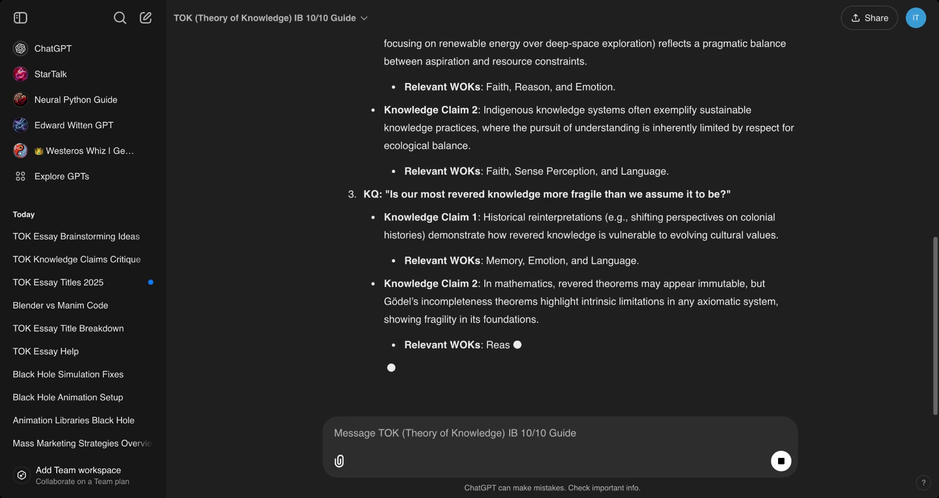
Step: Review the Knowledge Question examples with their claims and WOKs, briefly opening the account menu
{"action": "scroll", "coordinate": [645, 247], "scroll_direction": "up", "scroll_amount": 10}
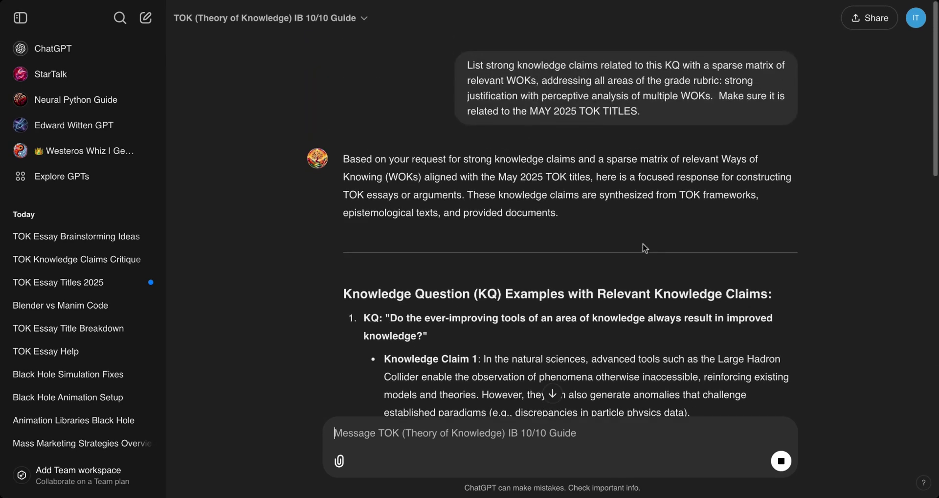
{"action": "scroll", "coordinate": [645, 248], "scroll_direction": "down", "scroll_amount": 9}
{"action": "scroll", "coordinate": [644, 247], "scroll_direction": "down", "scroll_amount": 3}
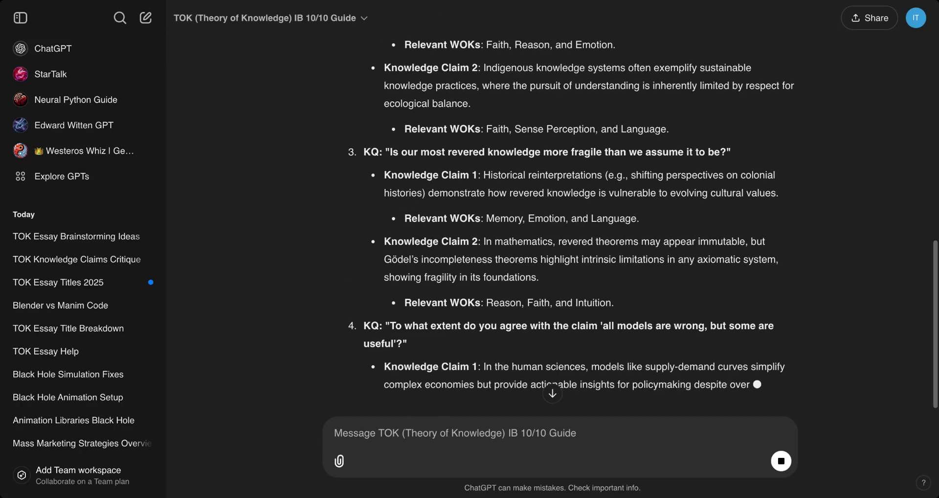
{"action": "scroll", "coordinate": [557, 220], "scroll_direction": "down", "scroll_amount": 2}
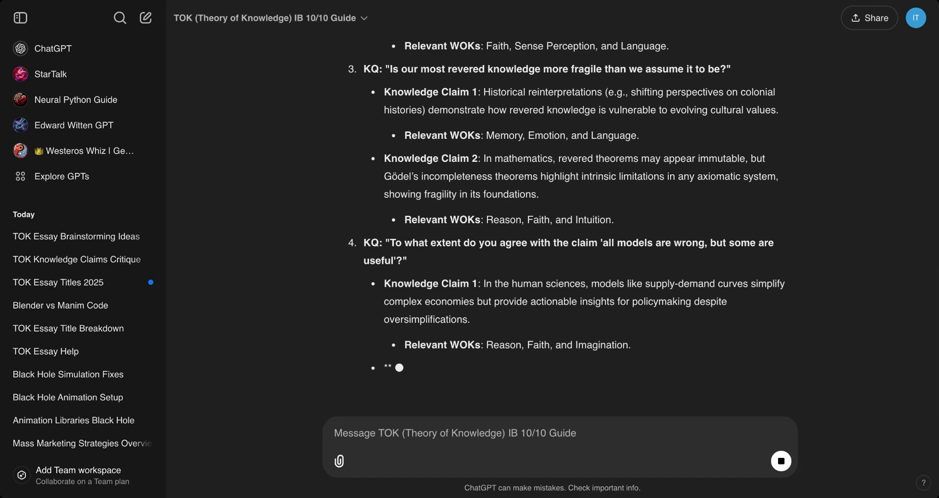
{"action": "scroll", "coordinate": [636, 281], "scroll_direction": "up", "scroll_amount": 3}
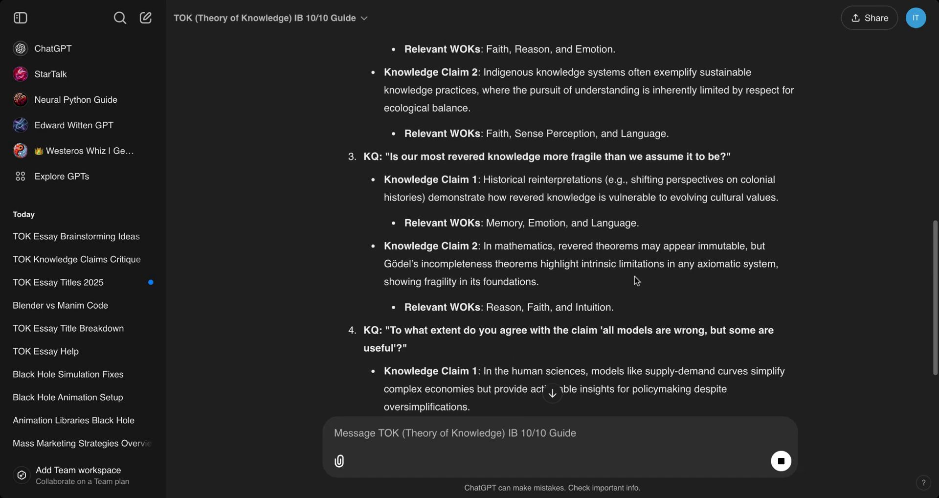
{"action": "scroll", "coordinate": [655, 245], "scroll_direction": "up", "scroll_amount": 3}
{"action": "left_click", "coordinate": [916, 22]}
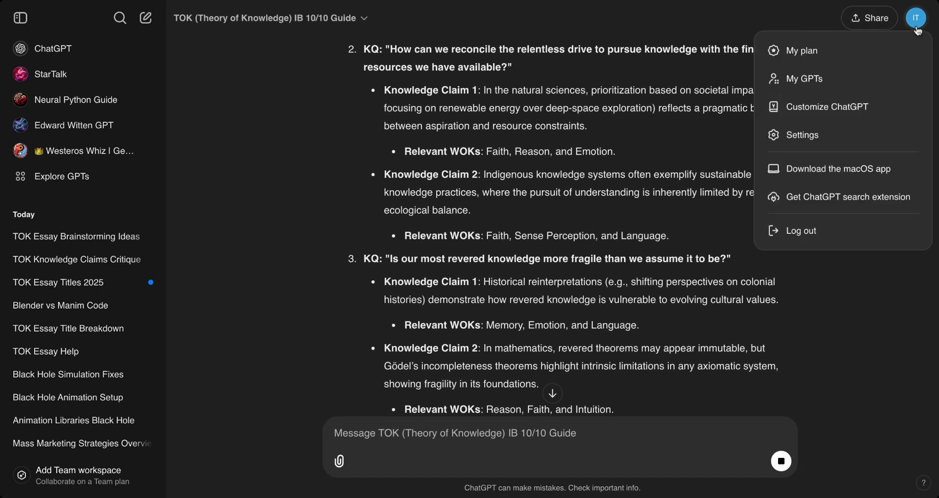
{"action": "left_click", "coordinate": [706, 122]}
{"action": "scroll", "coordinate": [647, 188], "scroll_direction": "up", "scroll_amount": 1}
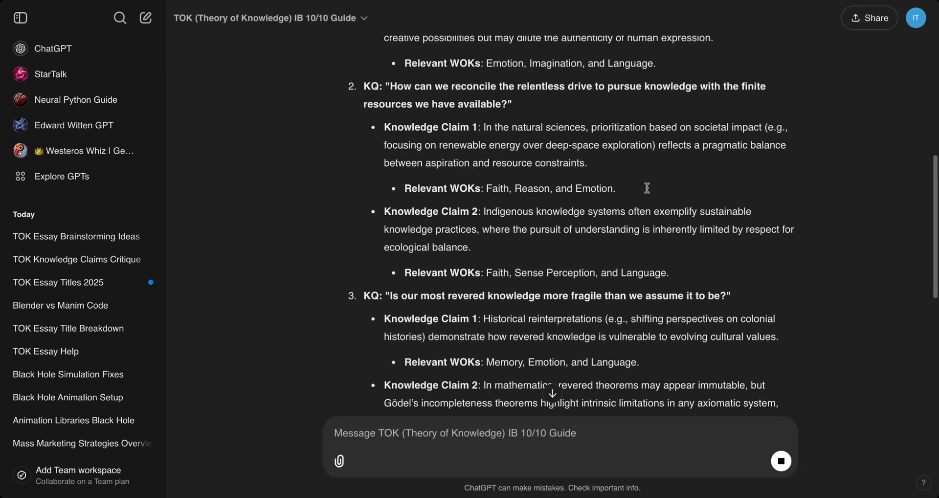
{"action": "scroll", "coordinate": [655, 215], "scroll_direction": "down", "scroll_amount": 8}
{"action": "scroll", "coordinate": [683, 279], "scroll_direction": "up", "scroll_amount": 15}
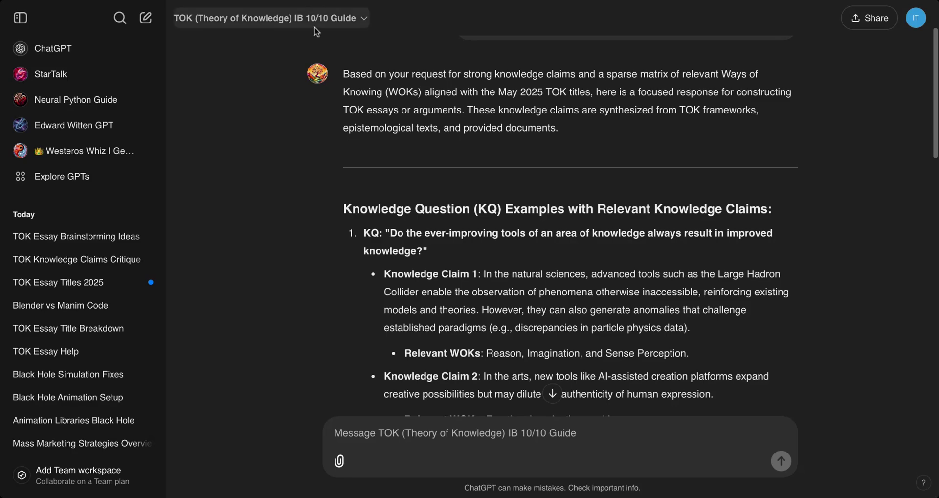
Step: Go to the GPT store and search for 'knowledge'
{"action": "left_click", "coordinate": [316, 24]}
{"action": "left_click", "coordinate": [61, 176]}
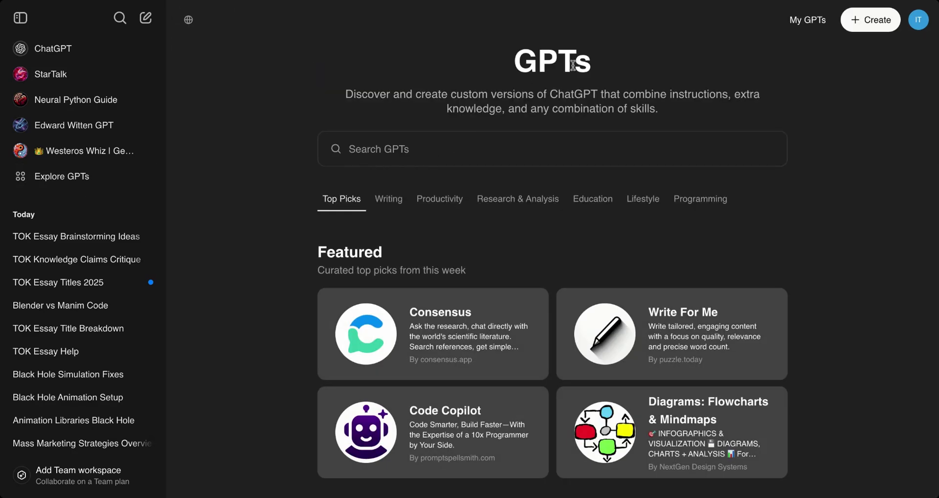
{"action": "left_click", "coordinate": [388, 152]}
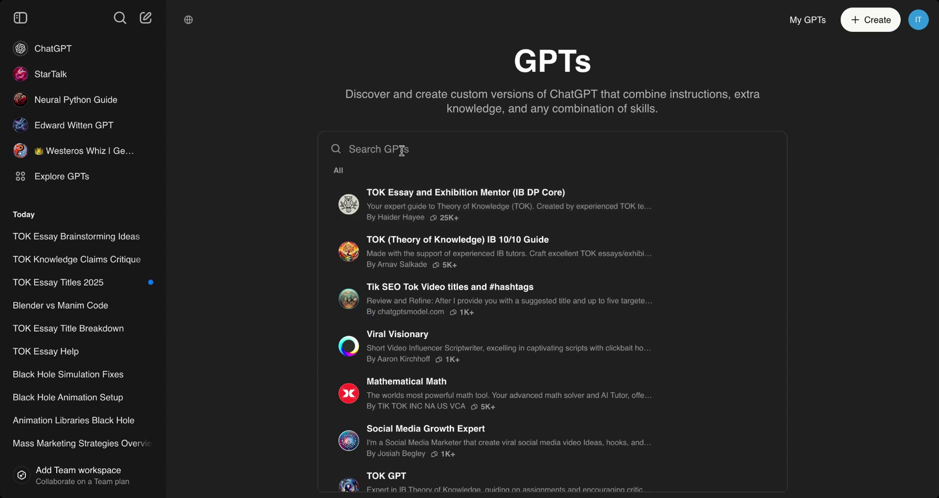
{"action": "type", "text": "knowledge"}
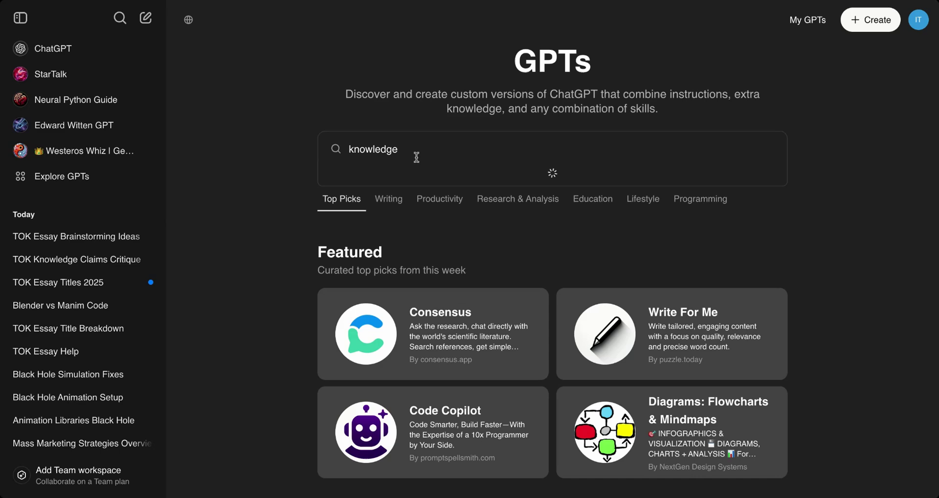
{"action": "double_click", "coordinate": [420, 149]}
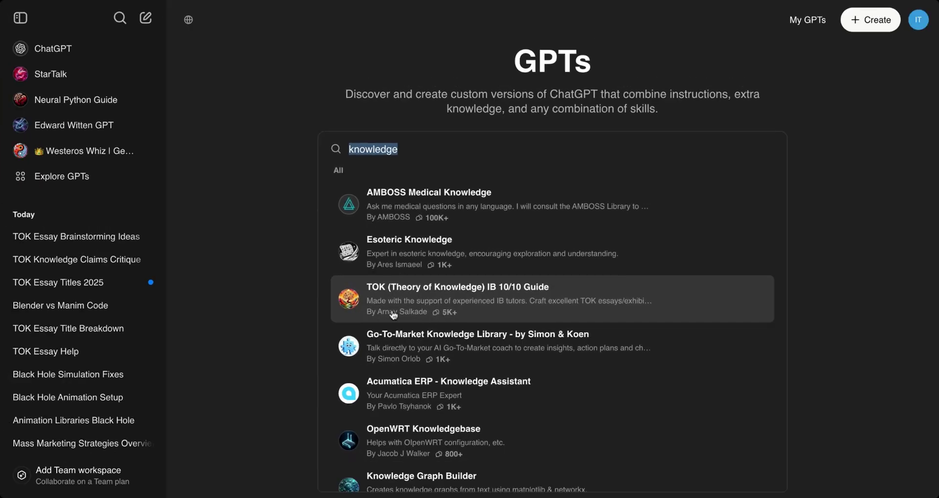
Step: Open the TOK IB 10/10 Guide listing: 4.1 rating, Education category, 5K+ conversations
{"action": "left_click", "coordinate": [466, 315]}
{"action": "scroll", "coordinate": [486, 368], "scroll_direction": "down", "scroll_amount": 5}
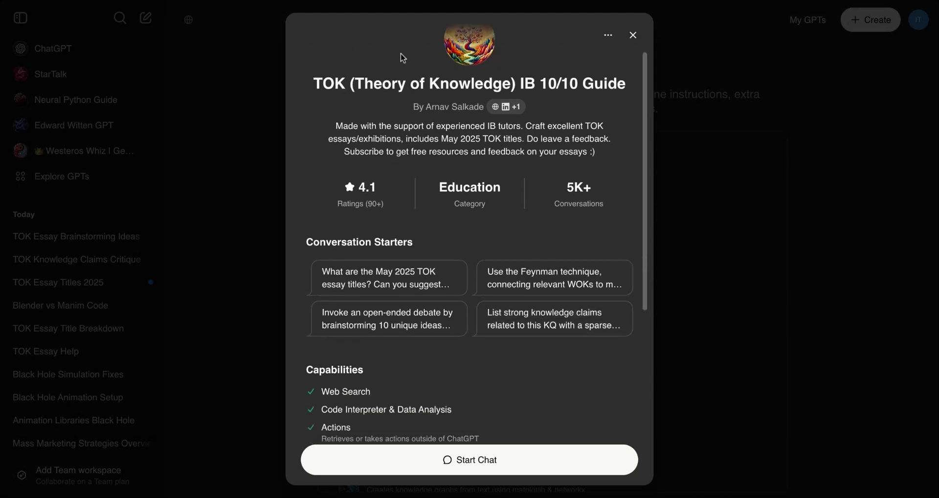
{"action": "scroll", "coordinate": [401, 348], "scroll_direction": "down", "scroll_amount": 2}
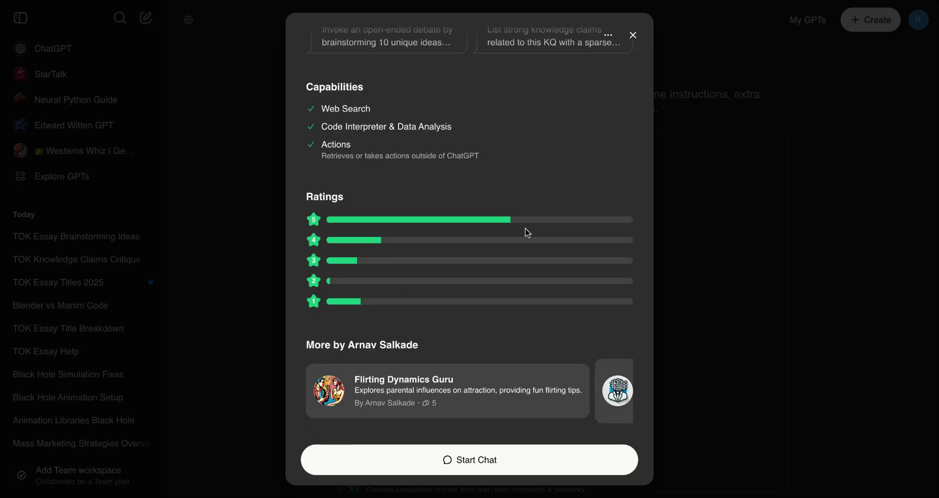
{"action": "scroll", "coordinate": [528, 233], "scroll_direction": "up", "scroll_amount": 7}
{"action": "scroll", "coordinate": [533, 294], "scroll_direction": "down", "scroll_amount": 7}
{"action": "scroll", "coordinate": [482, 396], "scroll_direction": "right", "scroll_amount": 3}
{"action": "scroll", "coordinate": [524, 278], "scroll_direction": "up", "scroll_amount": 7}
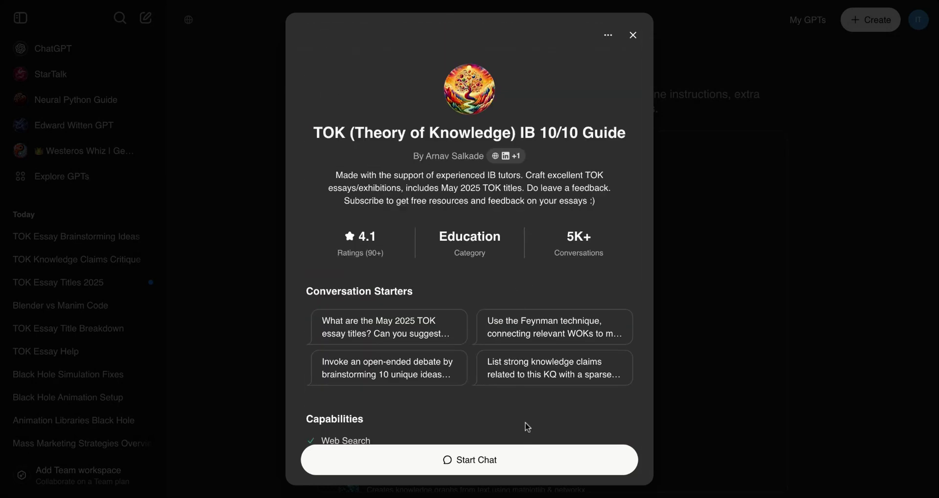